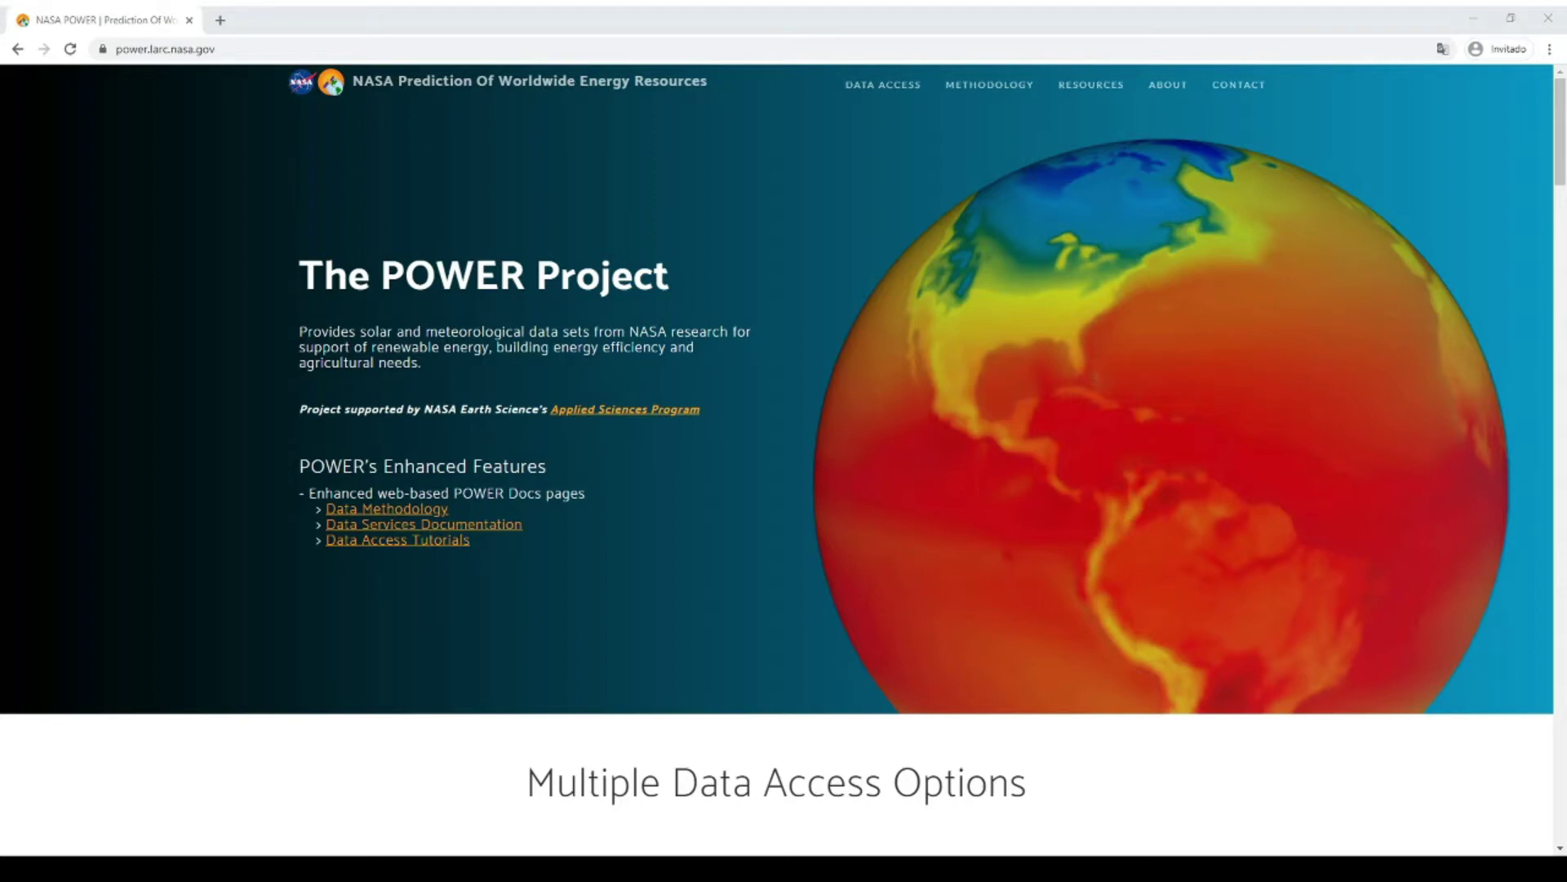
Go to Multiple Data Access Options and switch to the newly opened POWER Data Access Viewer.
{"action": "scroll", "coordinate": [288, 709], "scroll_direction": "down", "scroll_amount": 5}
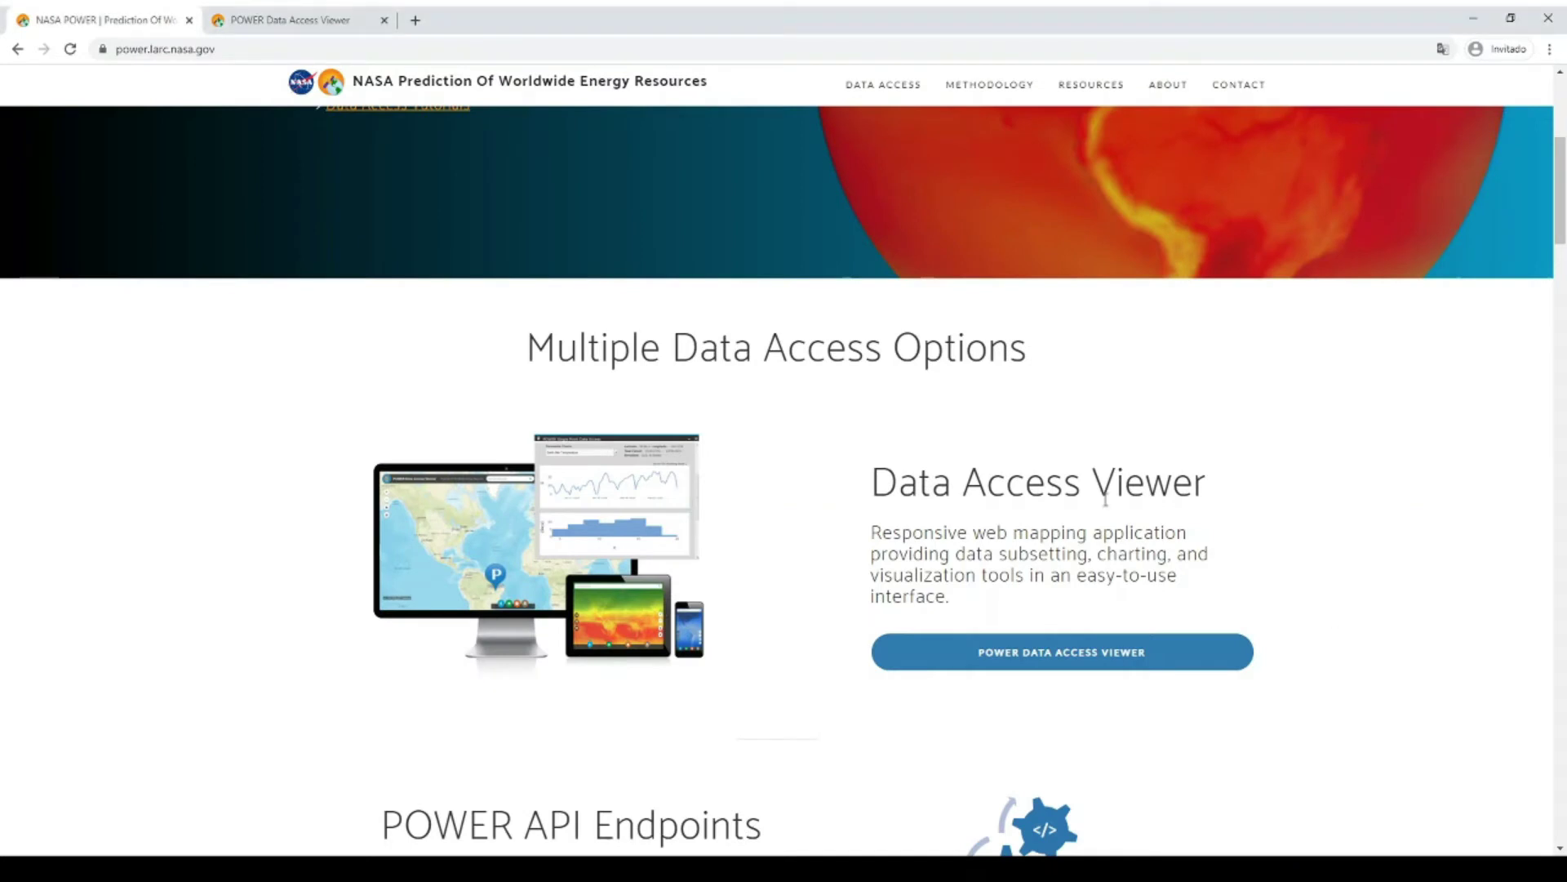
{"action": "scroll", "coordinate": [1105, 499], "scroll_direction": "up", "scroll_amount": 5}
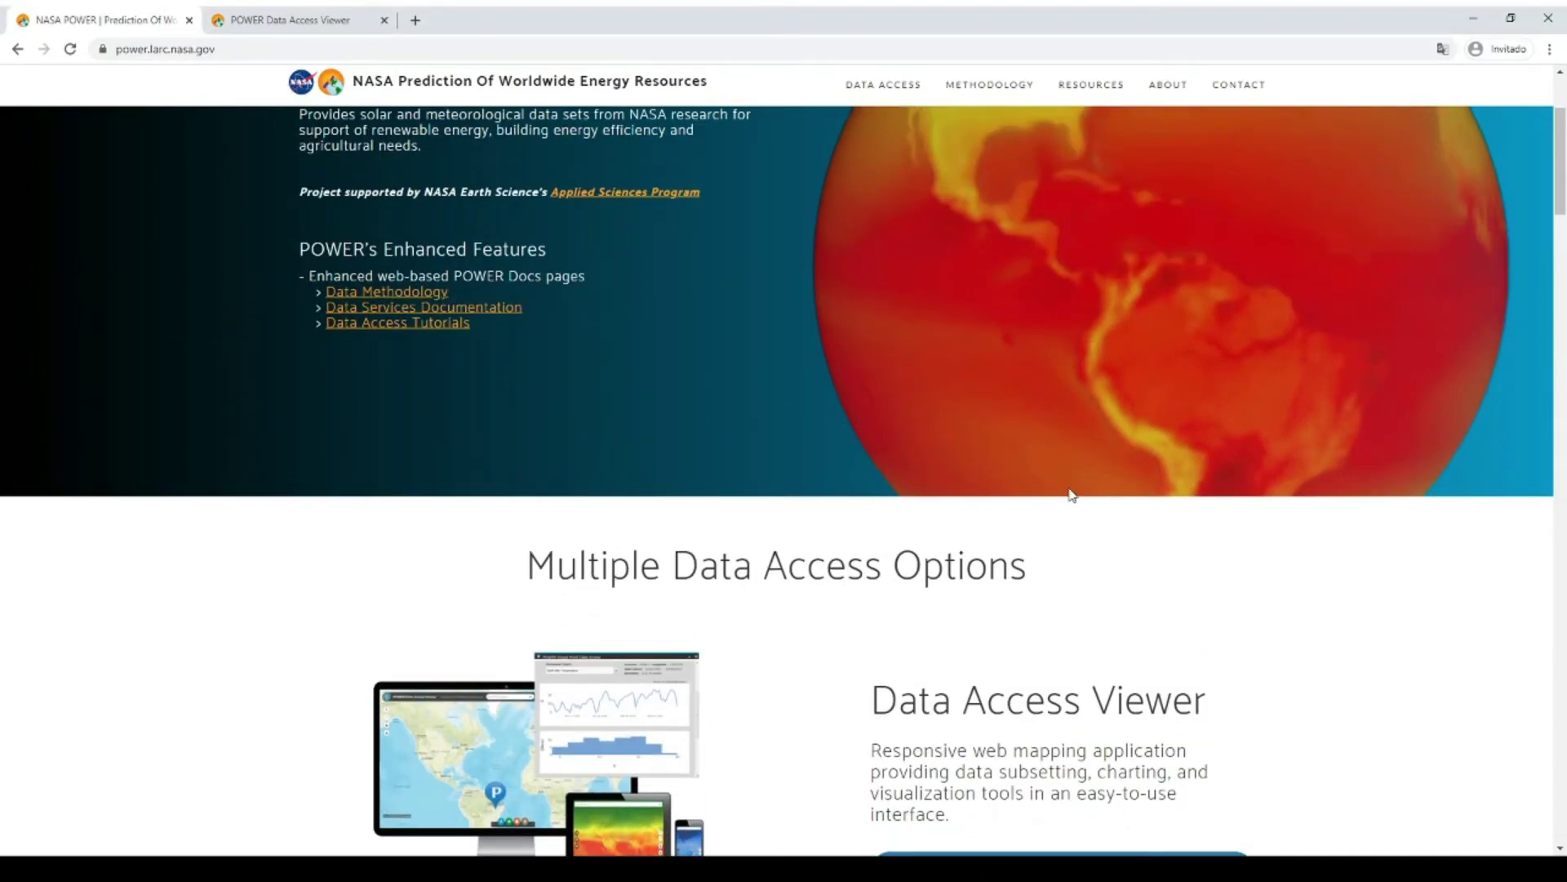
{"action": "scroll", "coordinate": [1086, 490], "scroll_direction": "down", "scroll_amount": 3}
{"action": "scroll", "coordinate": [1095, 489], "scroll_direction": "down", "scroll_amount": 1}
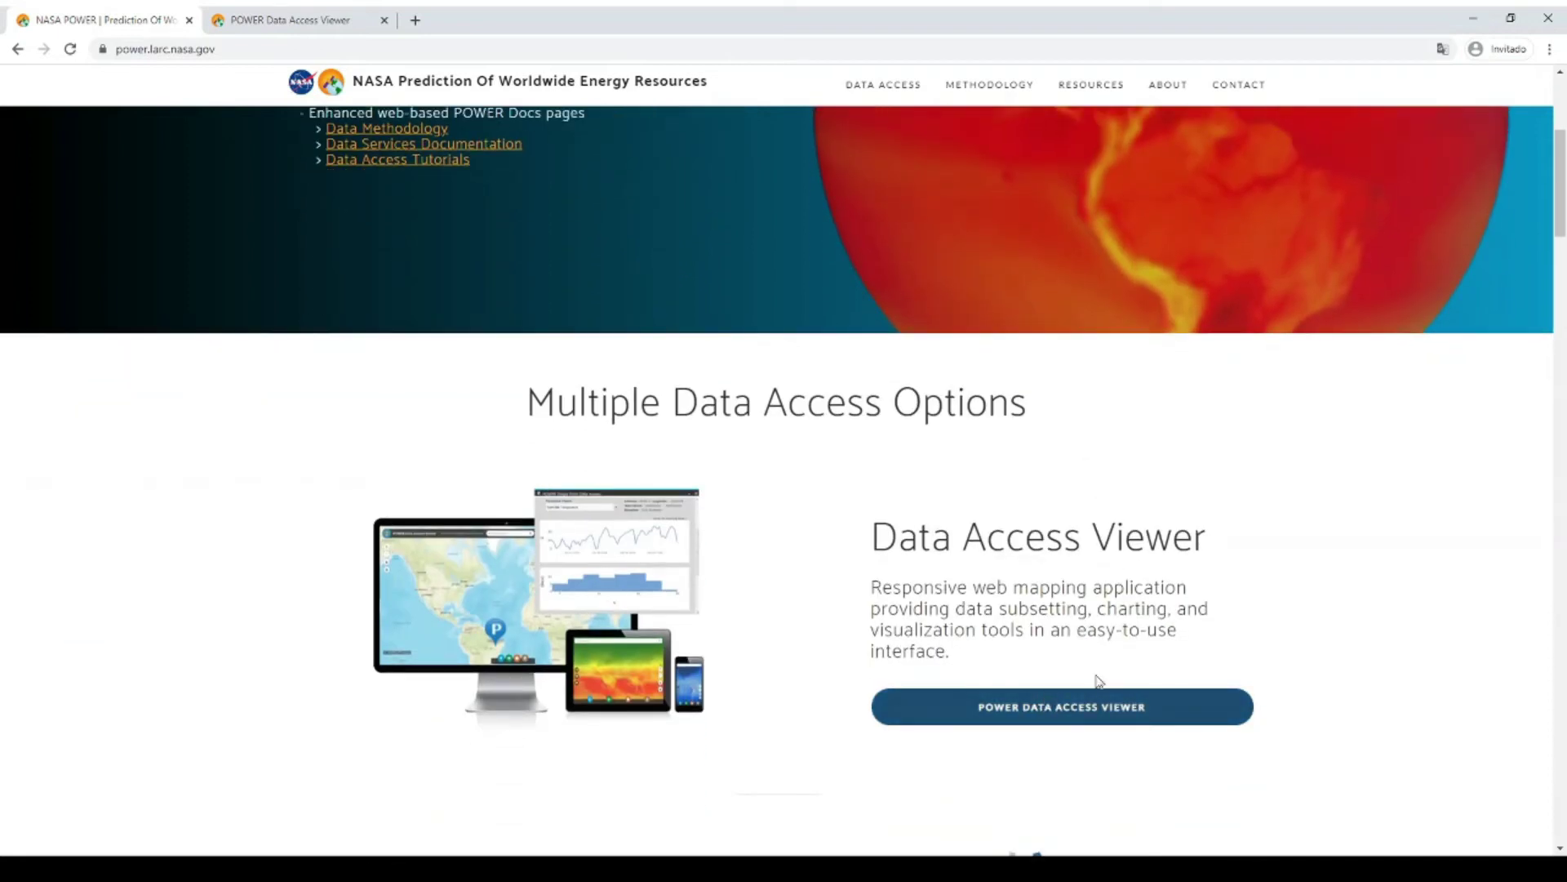
{"action": "left_click", "coordinate": [271, 14]}
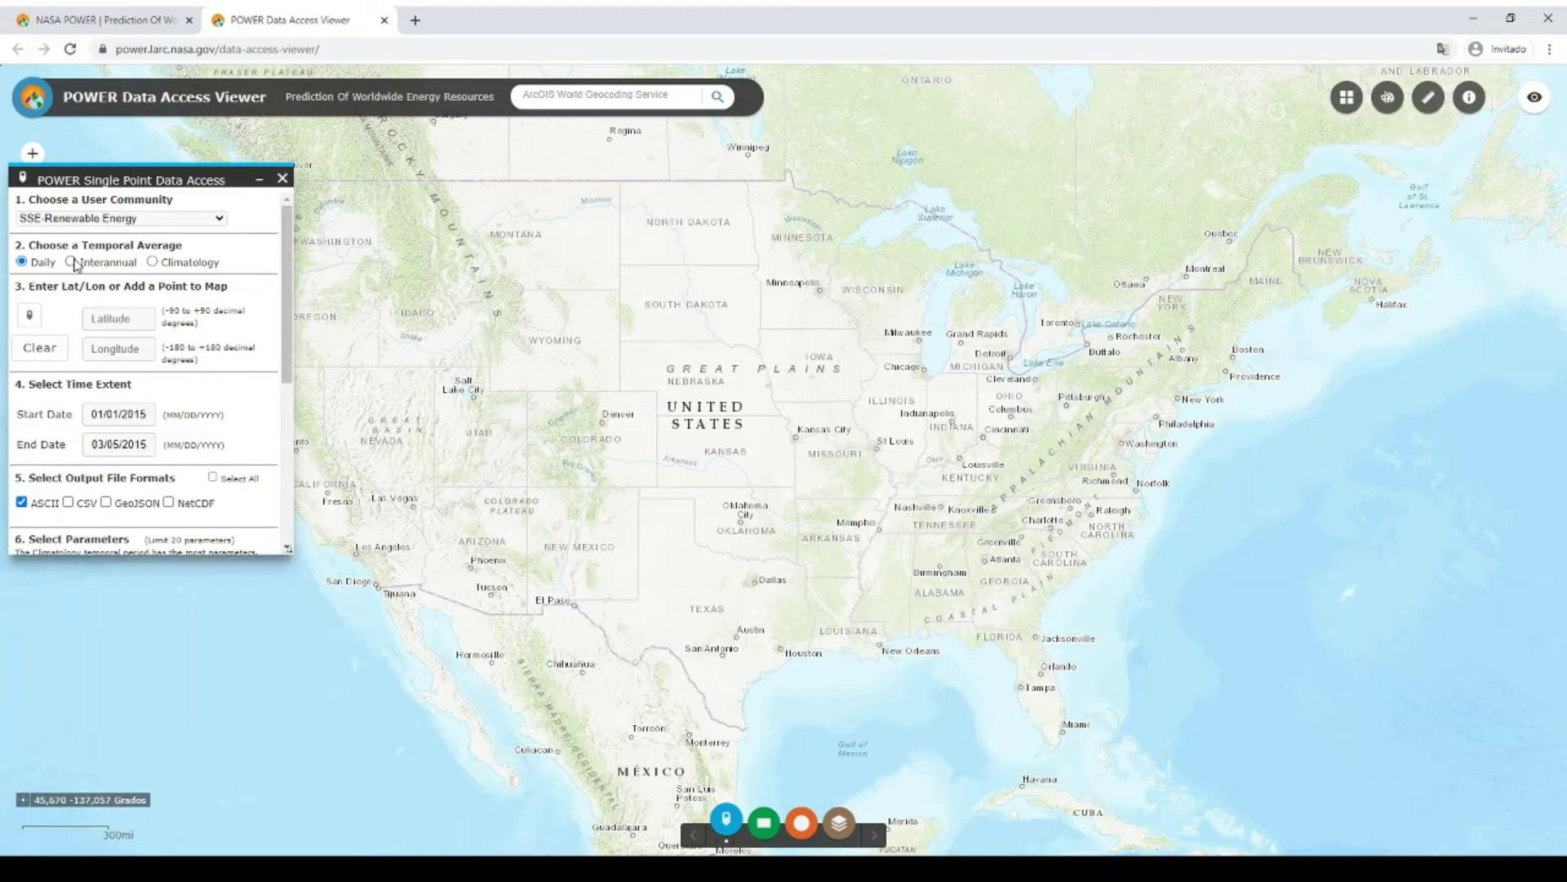
Switch the request to Climatology averages and check the latitude and longitude entries.
{"action": "left_click", "coordinate": [152, 262]}
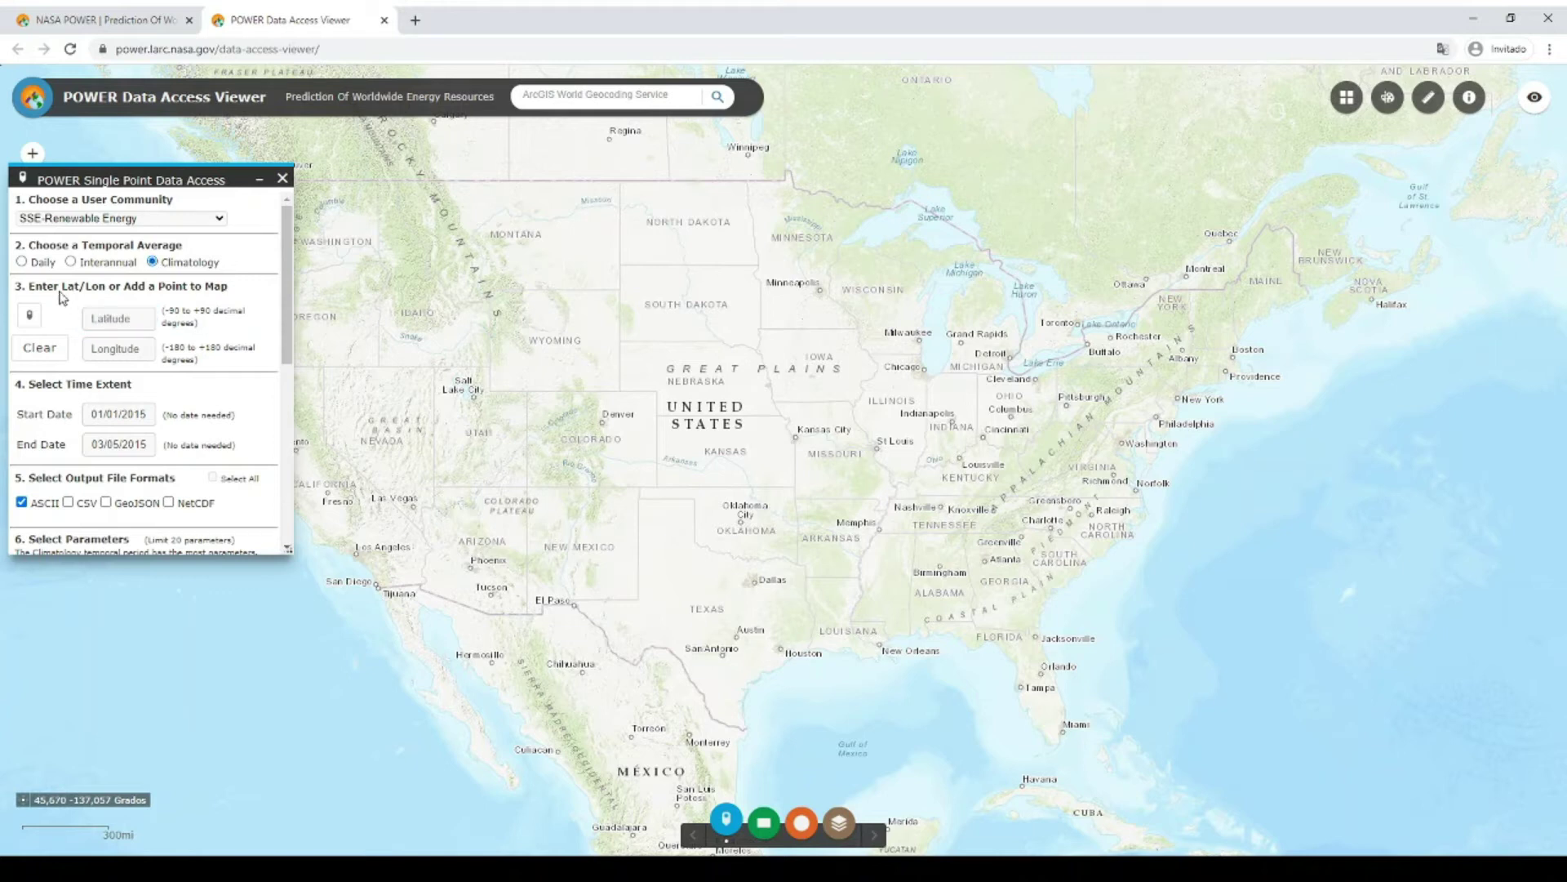
{"action": "left_click", "coordinate": [146, 319]}
{"action": "left_click", "coordinate": [115, 350]}
{"action": "left_click", "coordinate": [49, 349]}
Turn on map point placement, pan and zoom to Texas, and drop a point on Austin.
{"action": "left_click", "coordinate": [35, 325]}
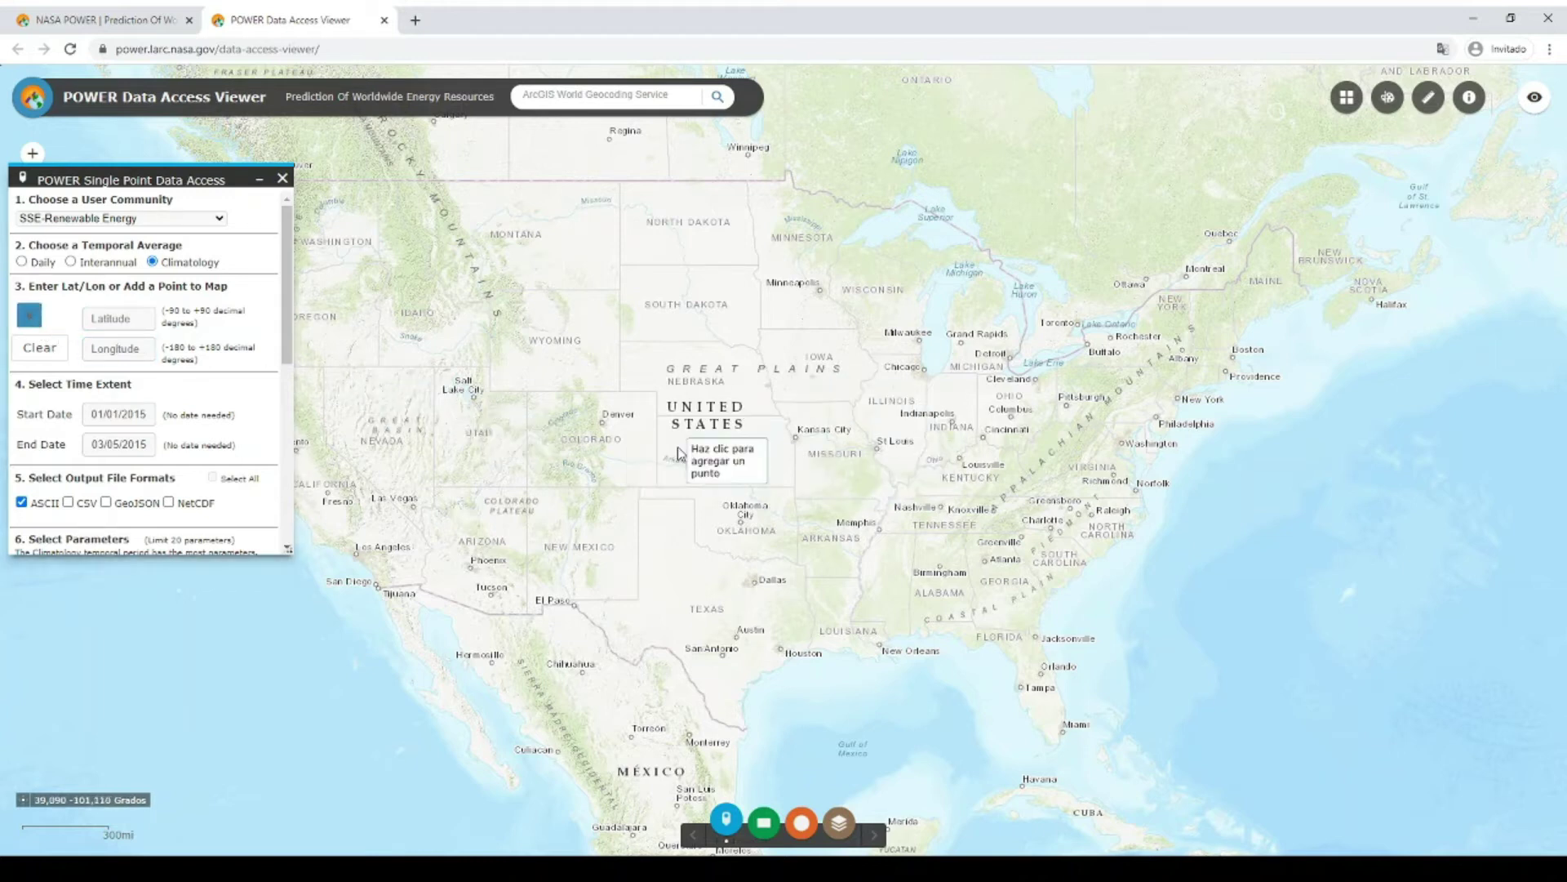
{"action": "left_click_drag", "start_coordinate": [737, 630], "coordinate": [647, 422]}
{"action": "scroll", "coordinate": [636, 437], "scroll_direction": "up", "scroll_amount": 1}
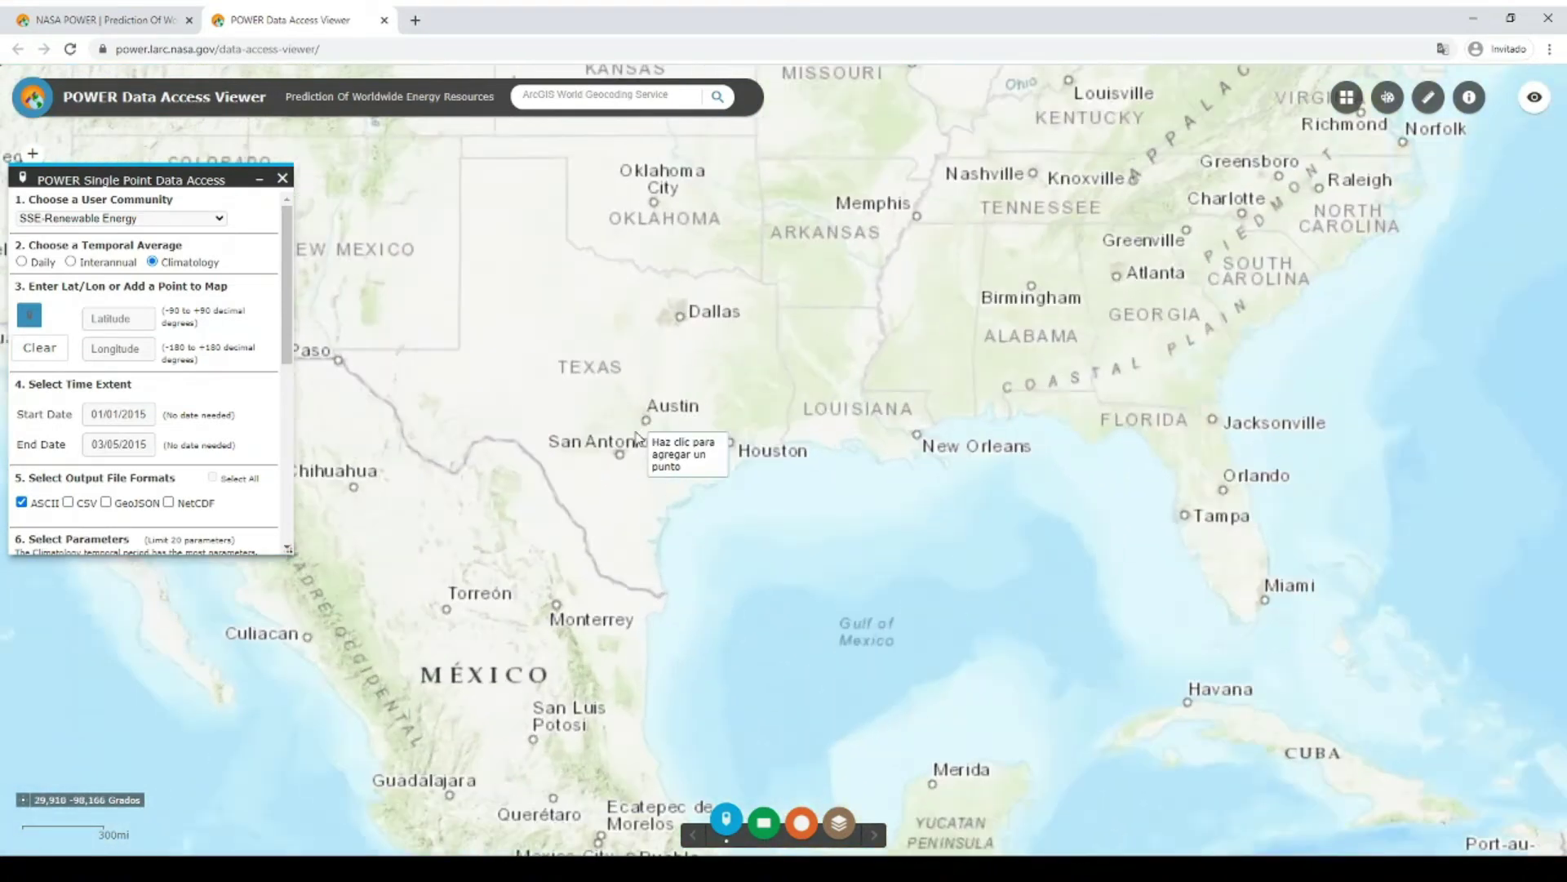
{"action": "scroll", "coordinate": [641, 432], "scroll_direction": "up", "scroll_amount": 3}
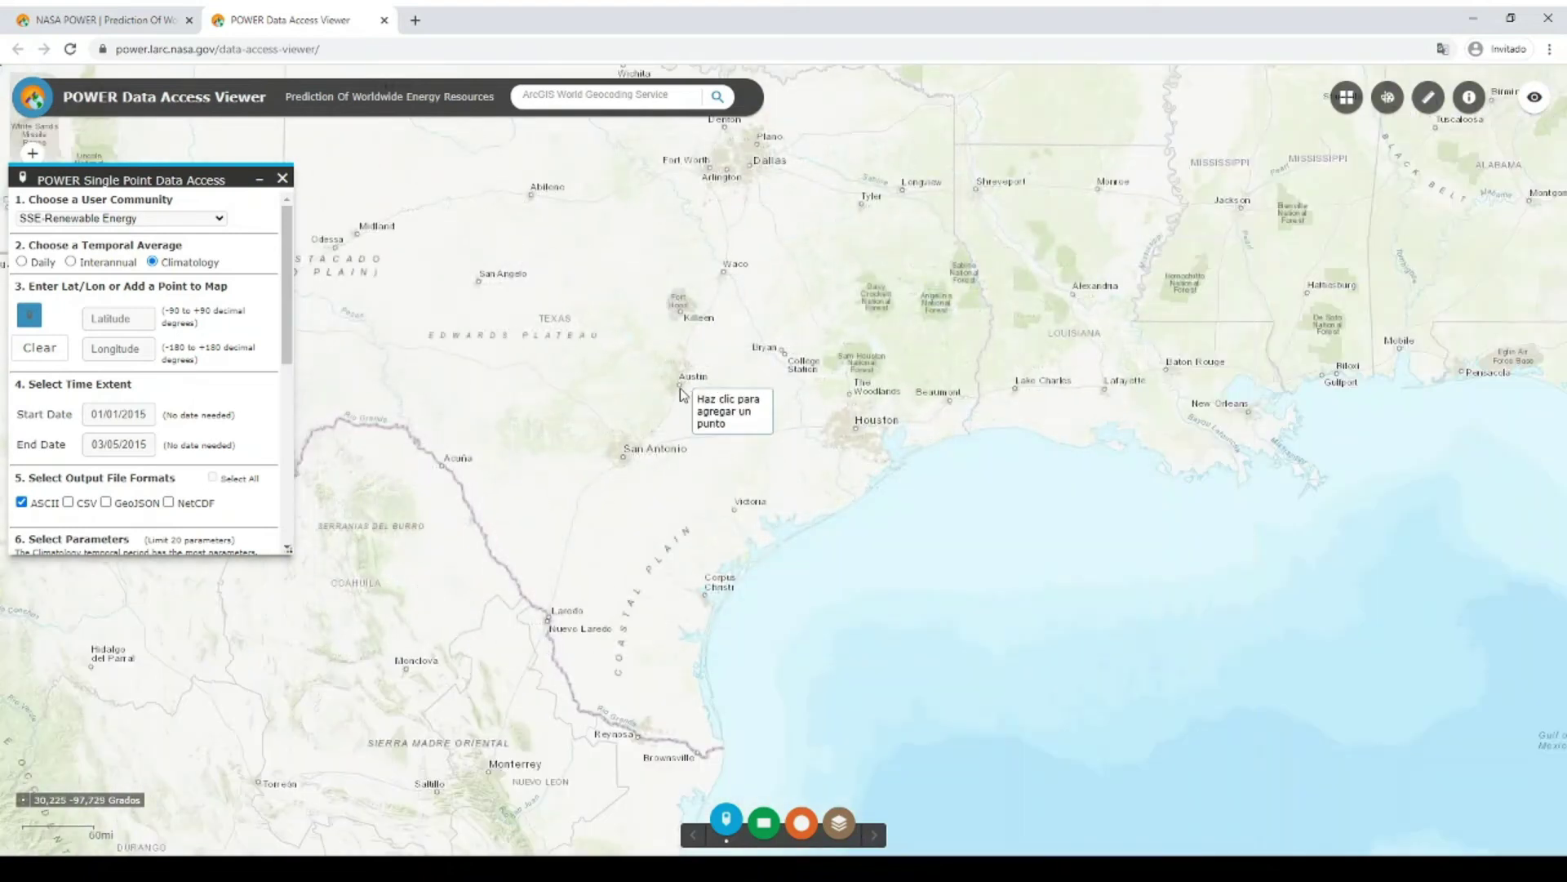
{"action": "left_click", "coordinate": [680, 391]}
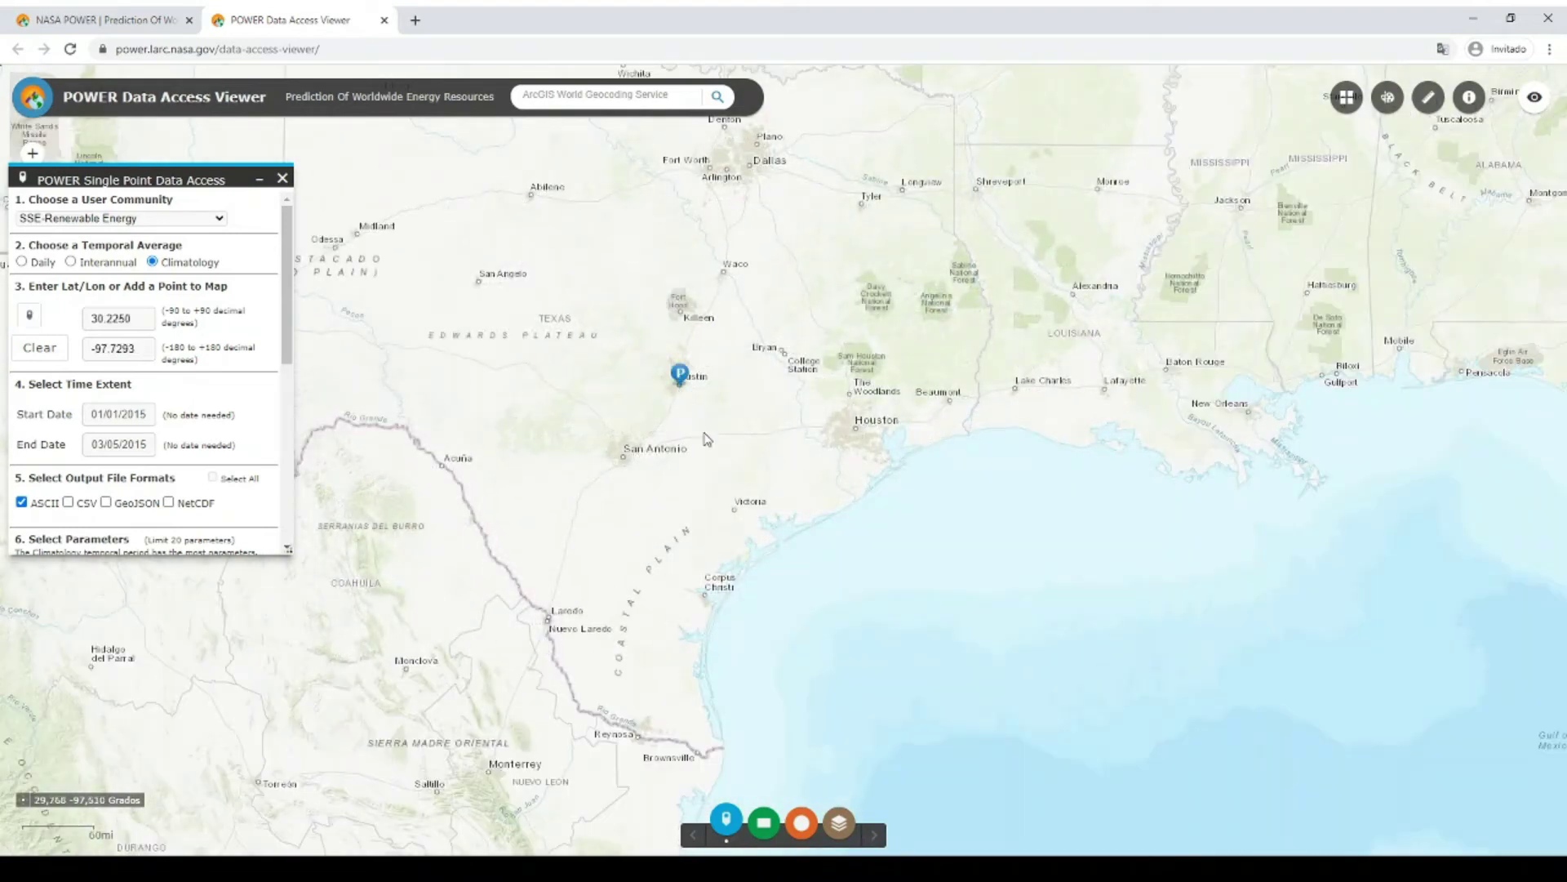
Pan and zoom the map to centre the Austin pin at latitude 30.2250, longitude -97.7293.
{"action": "scroll", "coordinate": [874, 570], "scroll_direction": "down", "scroll_amount": 3}
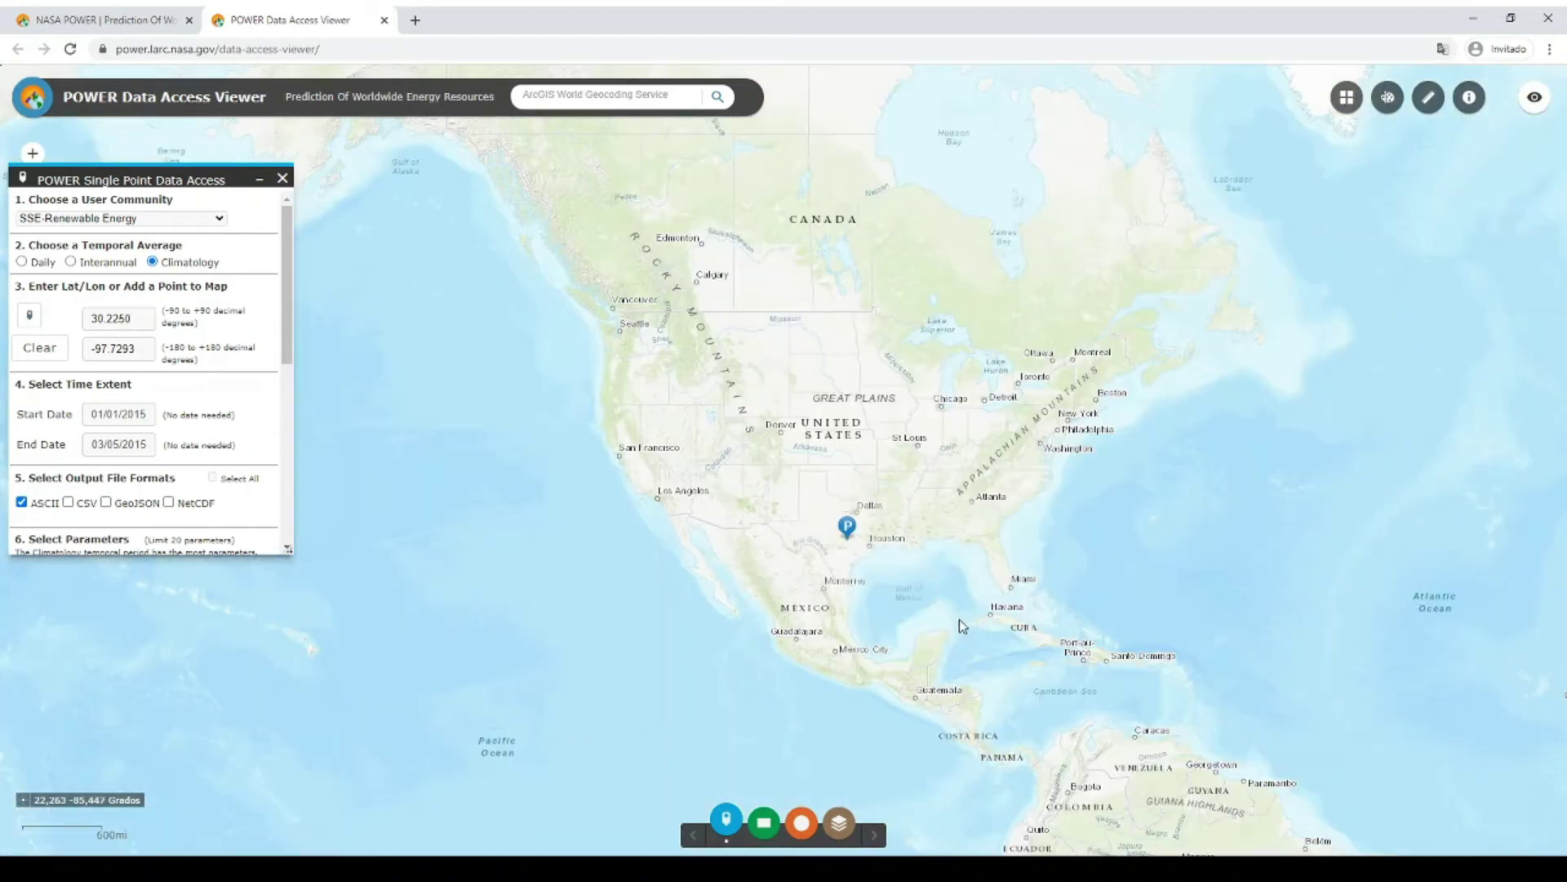
{"action": "left_click_drag", "start_coordinate": [958, 619], "coordinate": [595, 514]}
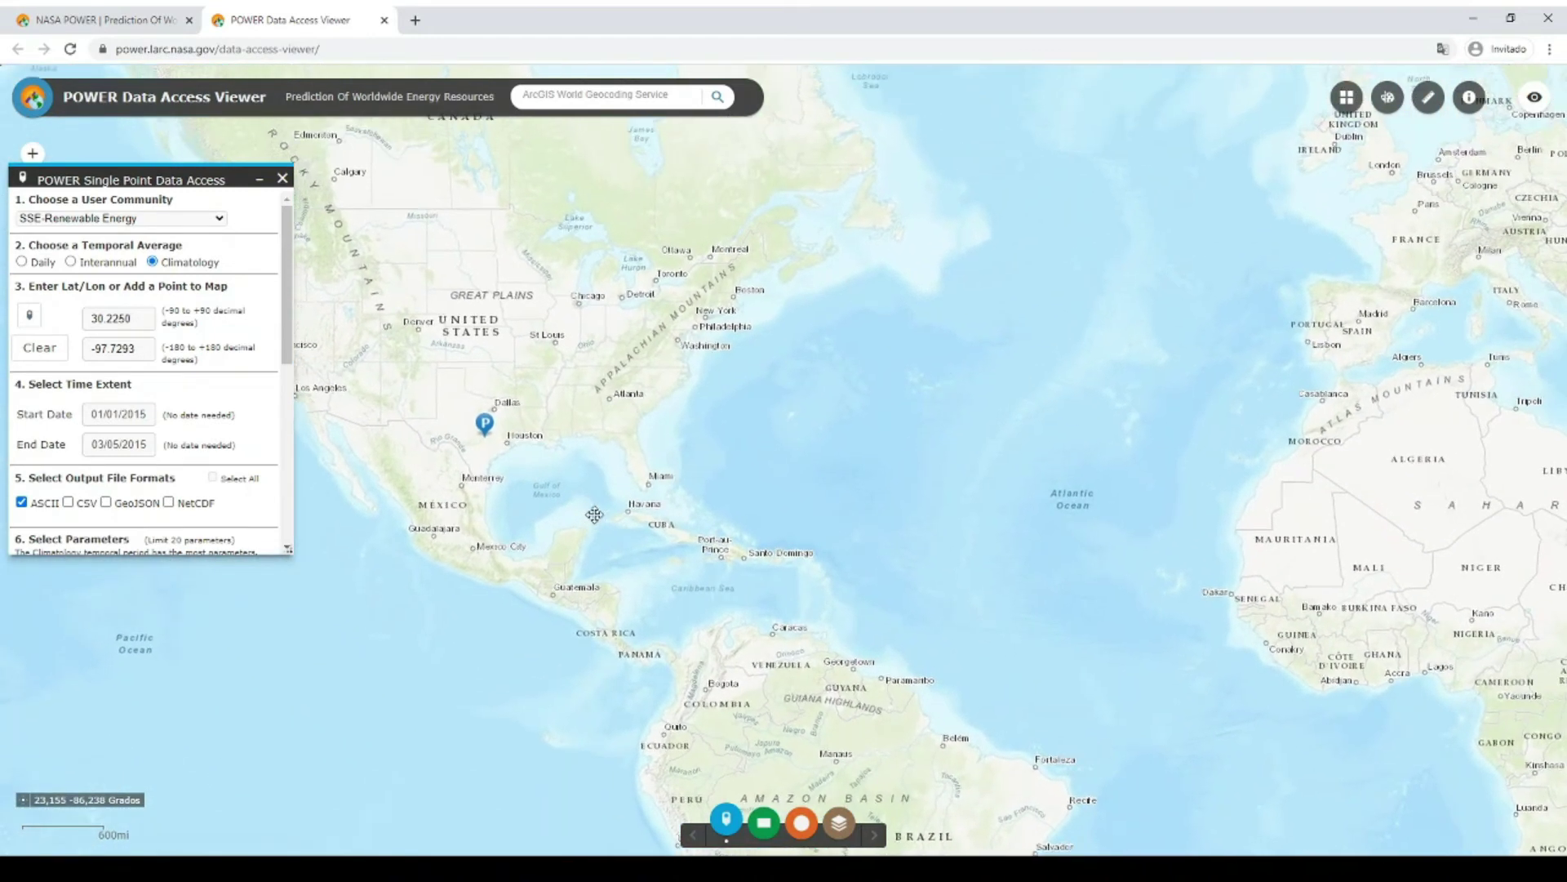
{"action": "scroll", "coordinate": [608, 490], "scroll_direction": "down", "scroll_amount": 2}
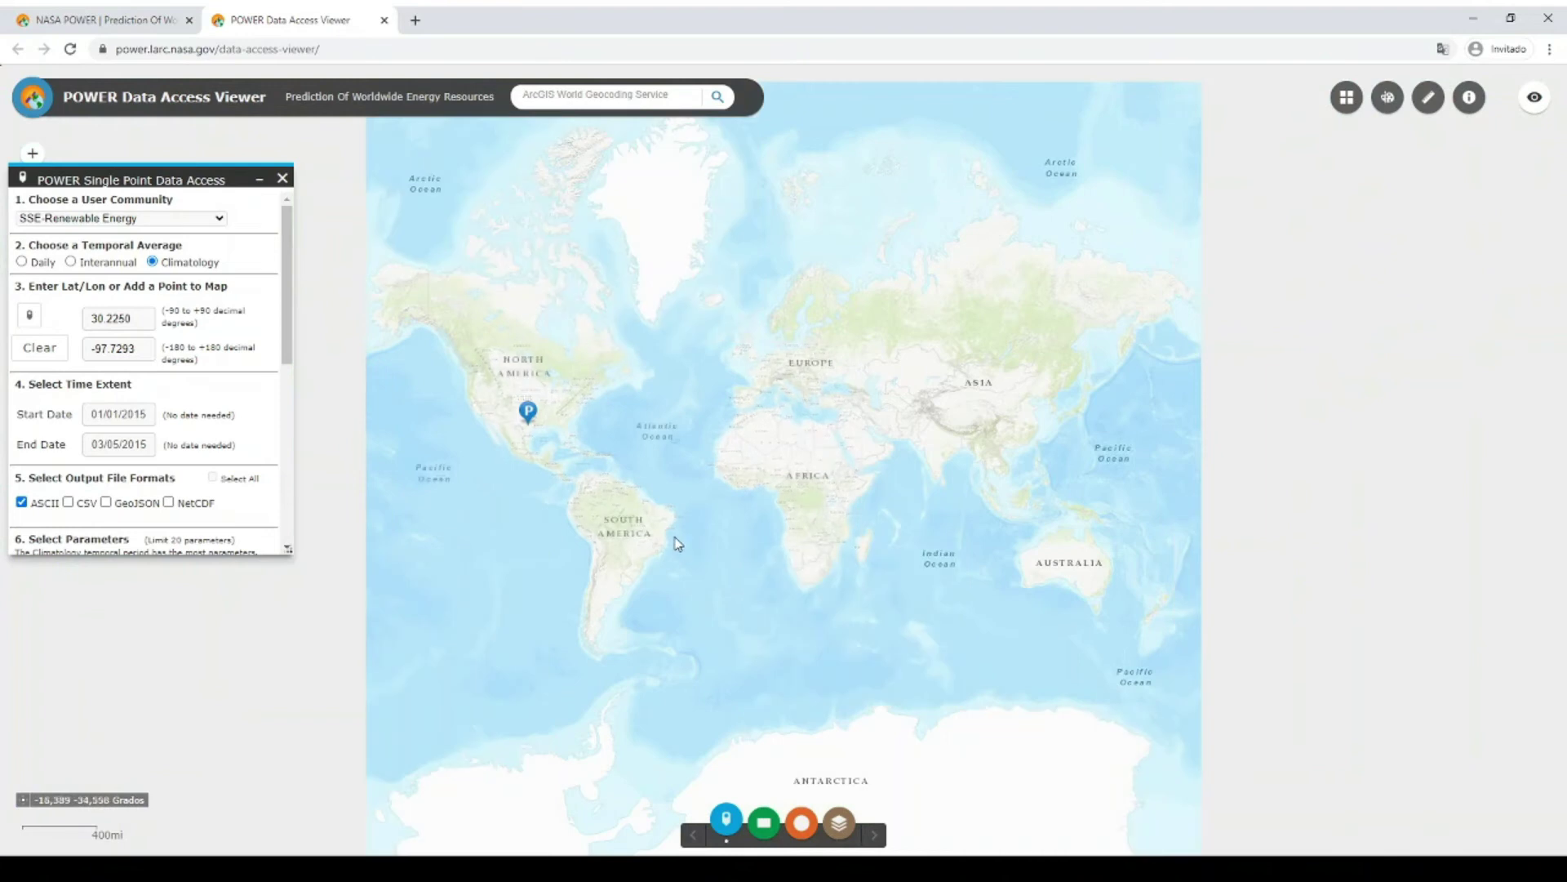
{"action": "scroll", "coordinate": [457, 395], "scroll_direction": "up", "scroll_amount": 3}
{"action": "scroll", "coordinate": [481, 381], "scroll_direction": "up", "scroll_amount": 2}
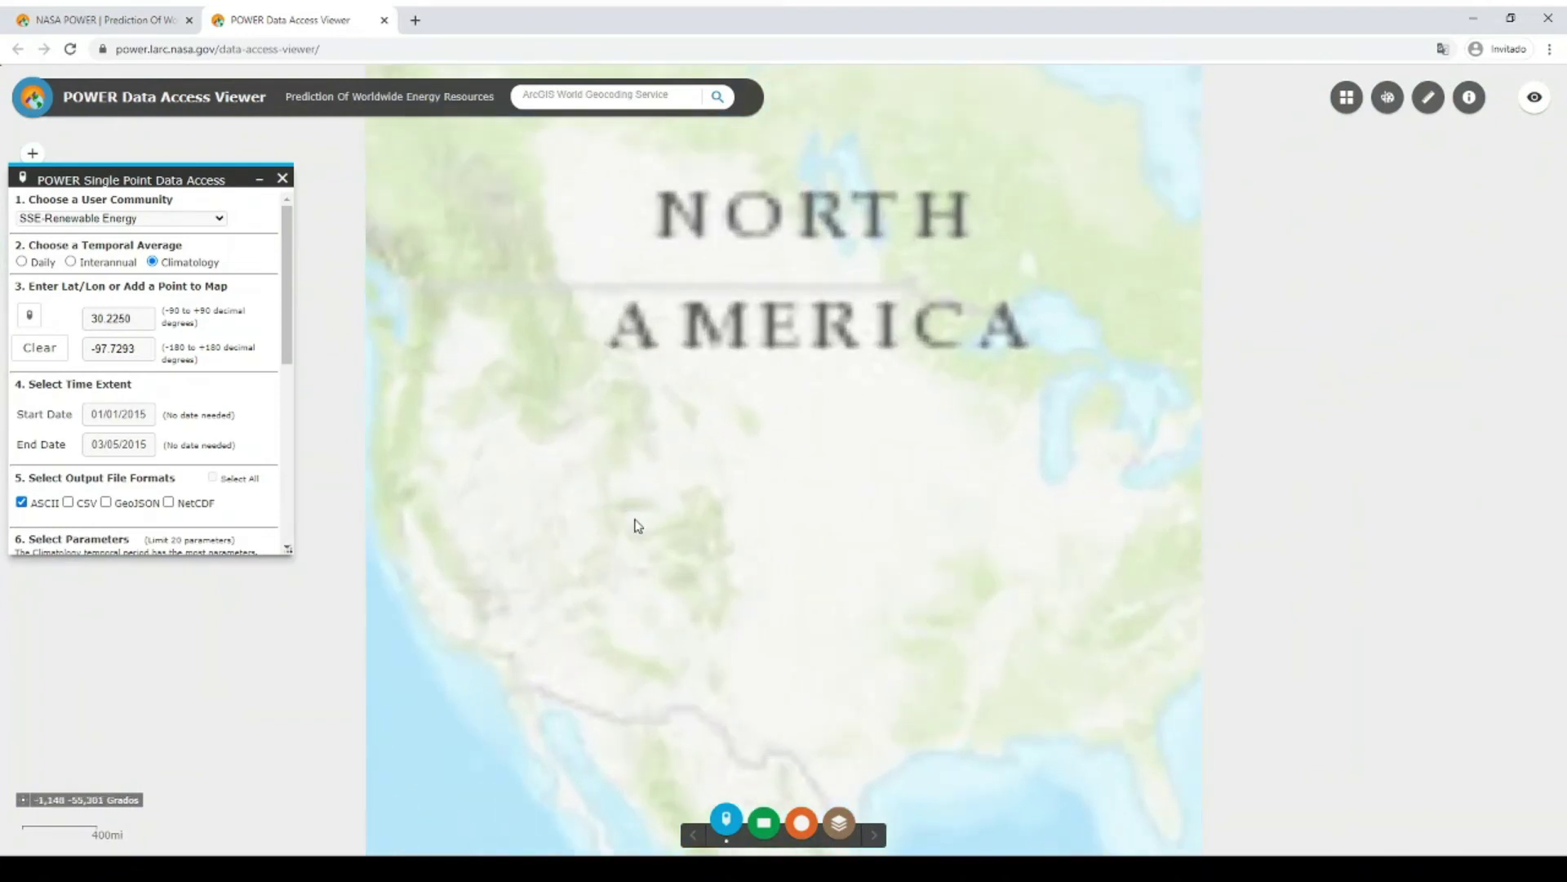
{"action": "left_click_drag", "start_coordinate": [846, 626], "coordinate": [608, 436]}
{"action": "scroll", "coordinate": [620, 469], "scroll_direction": "up", "scroll_amount": 1}
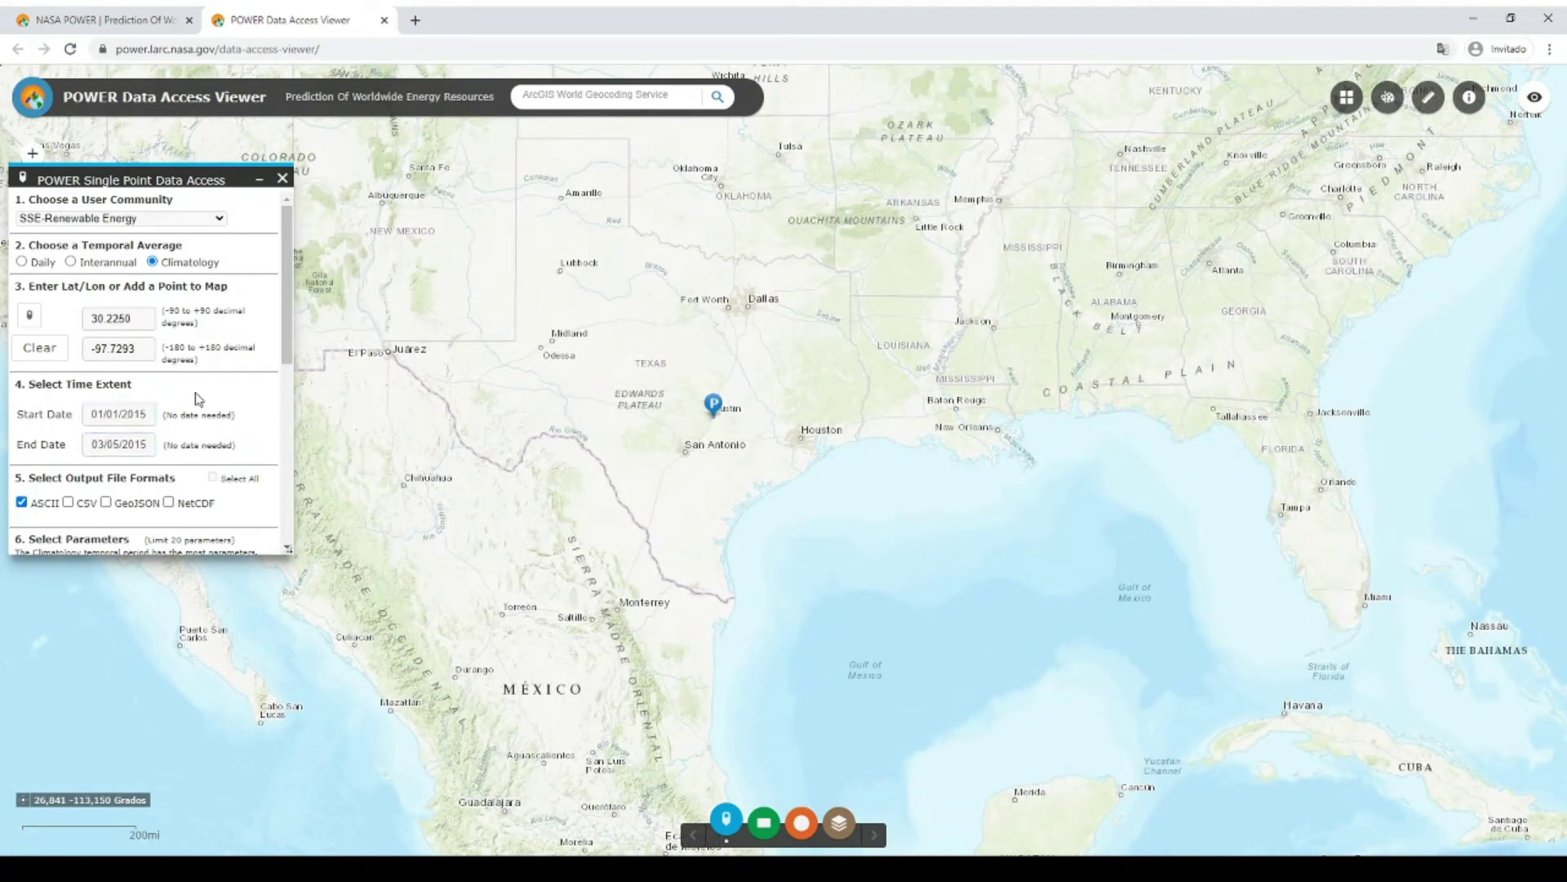
{"action": "scroll", "coordinate": [230, 349], "scroll_direction": "down", "scroll_amount": 1}
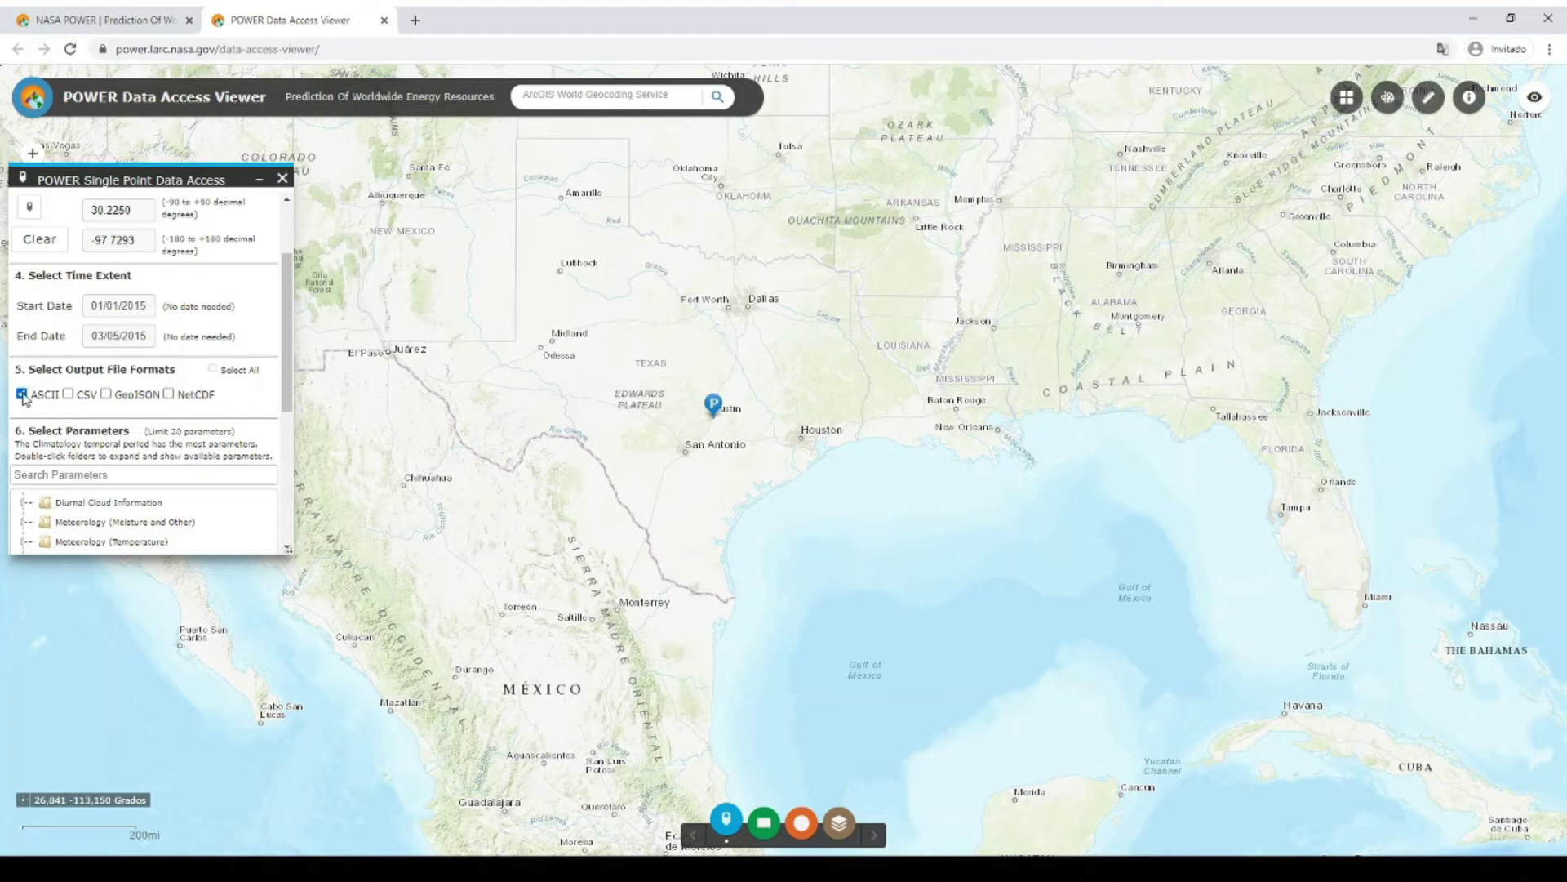
Under Meteorology (Temperature), select Maximum and Minimum Temperature at 2 Meters.
{"action": "scroll", "coordinate": [45, 425], "scroll_direction": "down", "scroll_amount": 2}
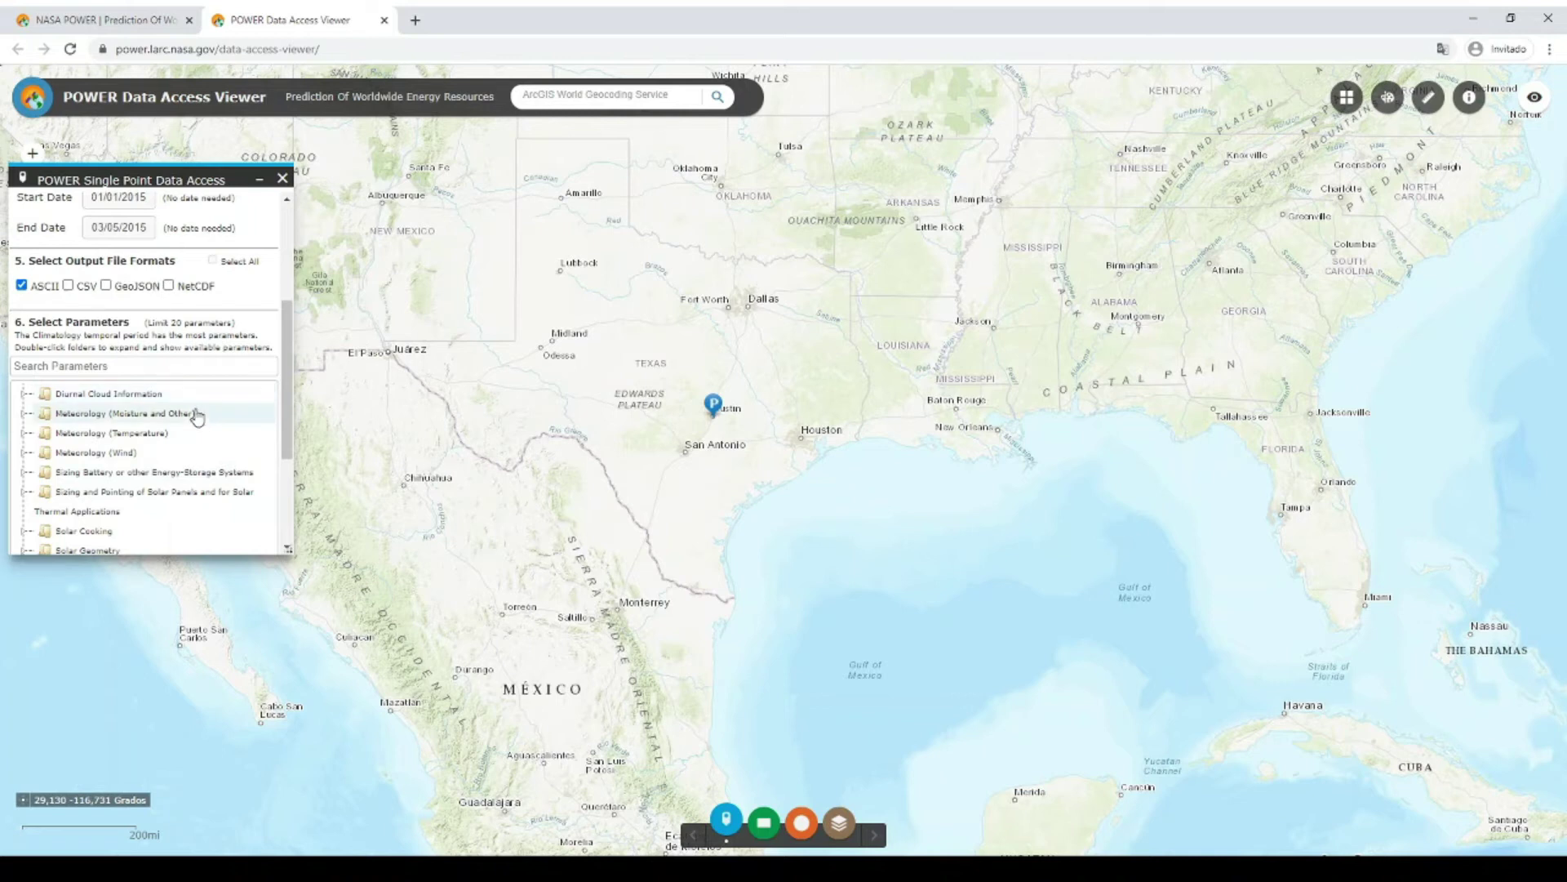
{"action": "left_click", "coordinate": [27, 441]}
{"action": "scroll", "coordinate": [84, 457], "scroll_direction": "down", "scroll_amount": 1}
{"action": "scroll", "coordinate": [85, 457], "scroll_direction": "down", "scroll_amount": 3}
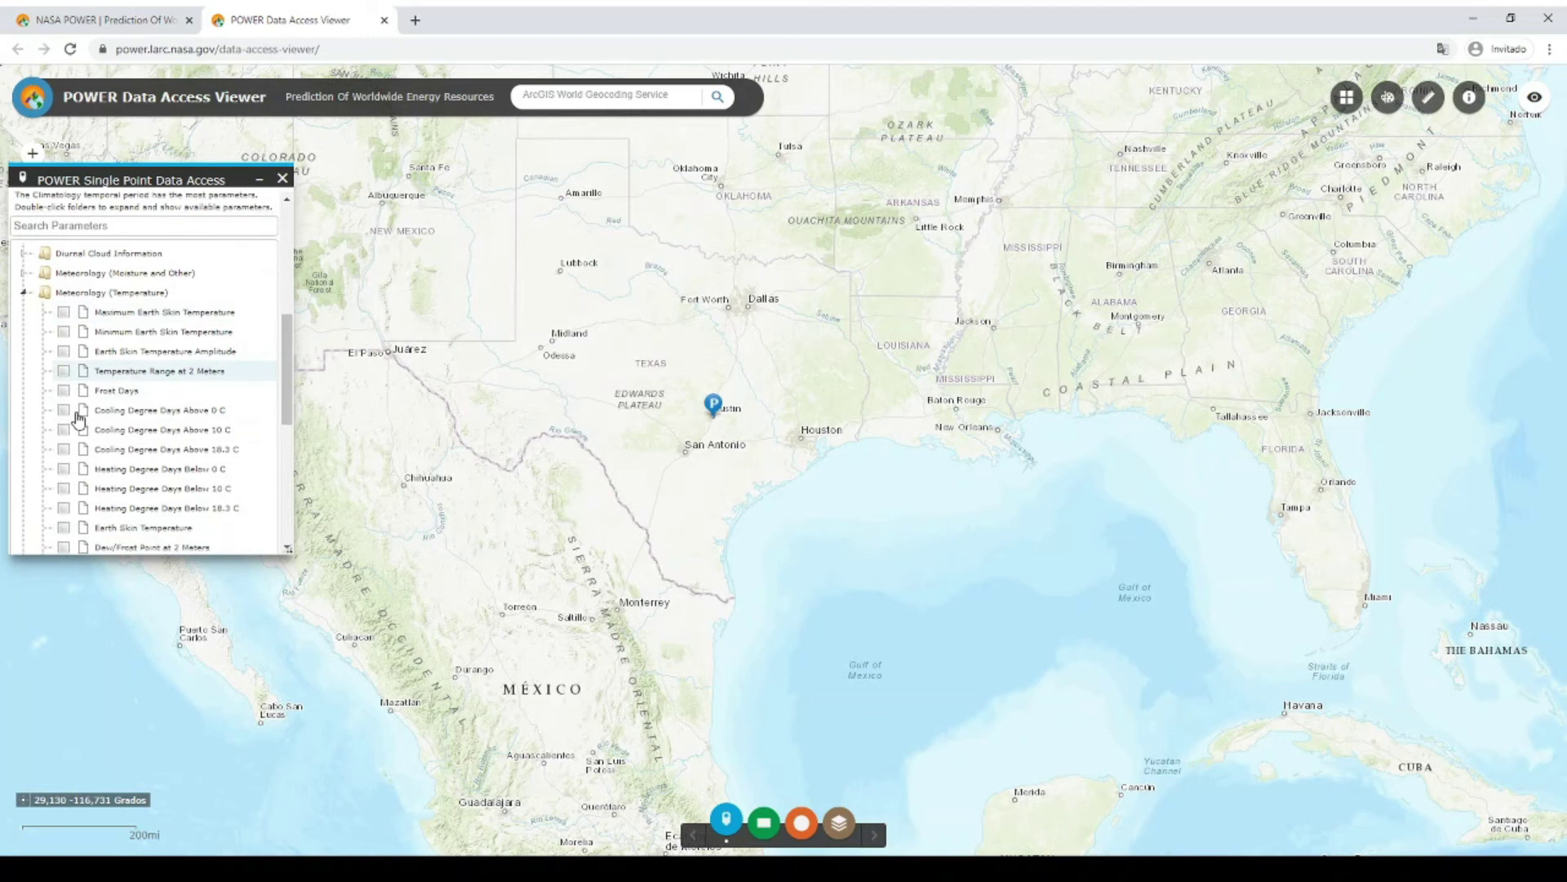
{"action": "scroll", "coordinate": [79, 418], "scroll_direction": "down", "scroll_amount": 1}
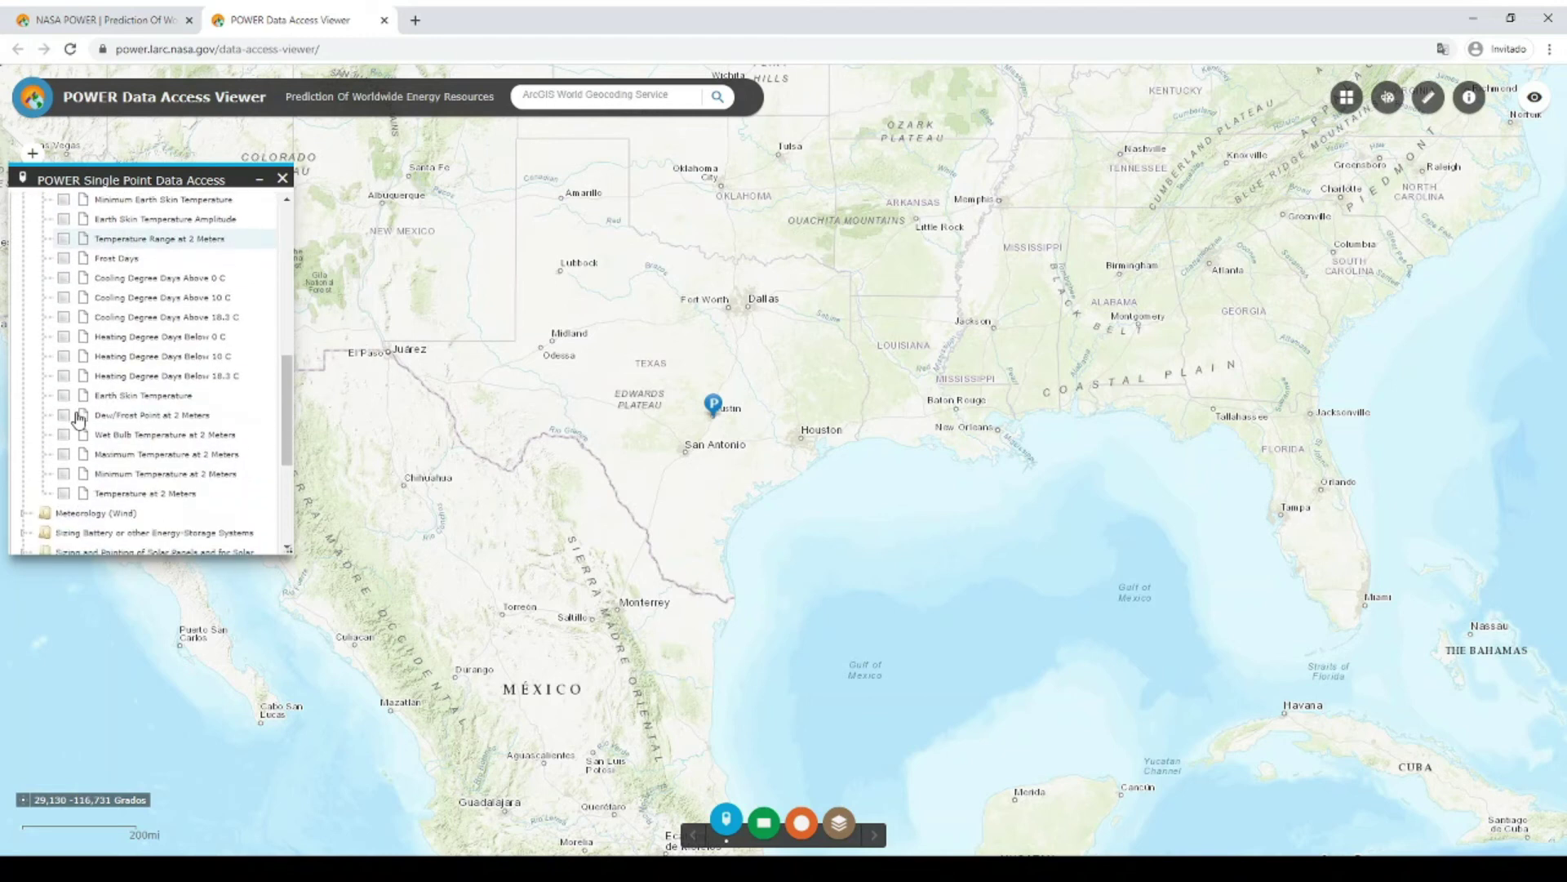
{"action": "left_click", "coordinate": [64, 456]}
{"action": "left_click", "coordinate": [65, 475]}
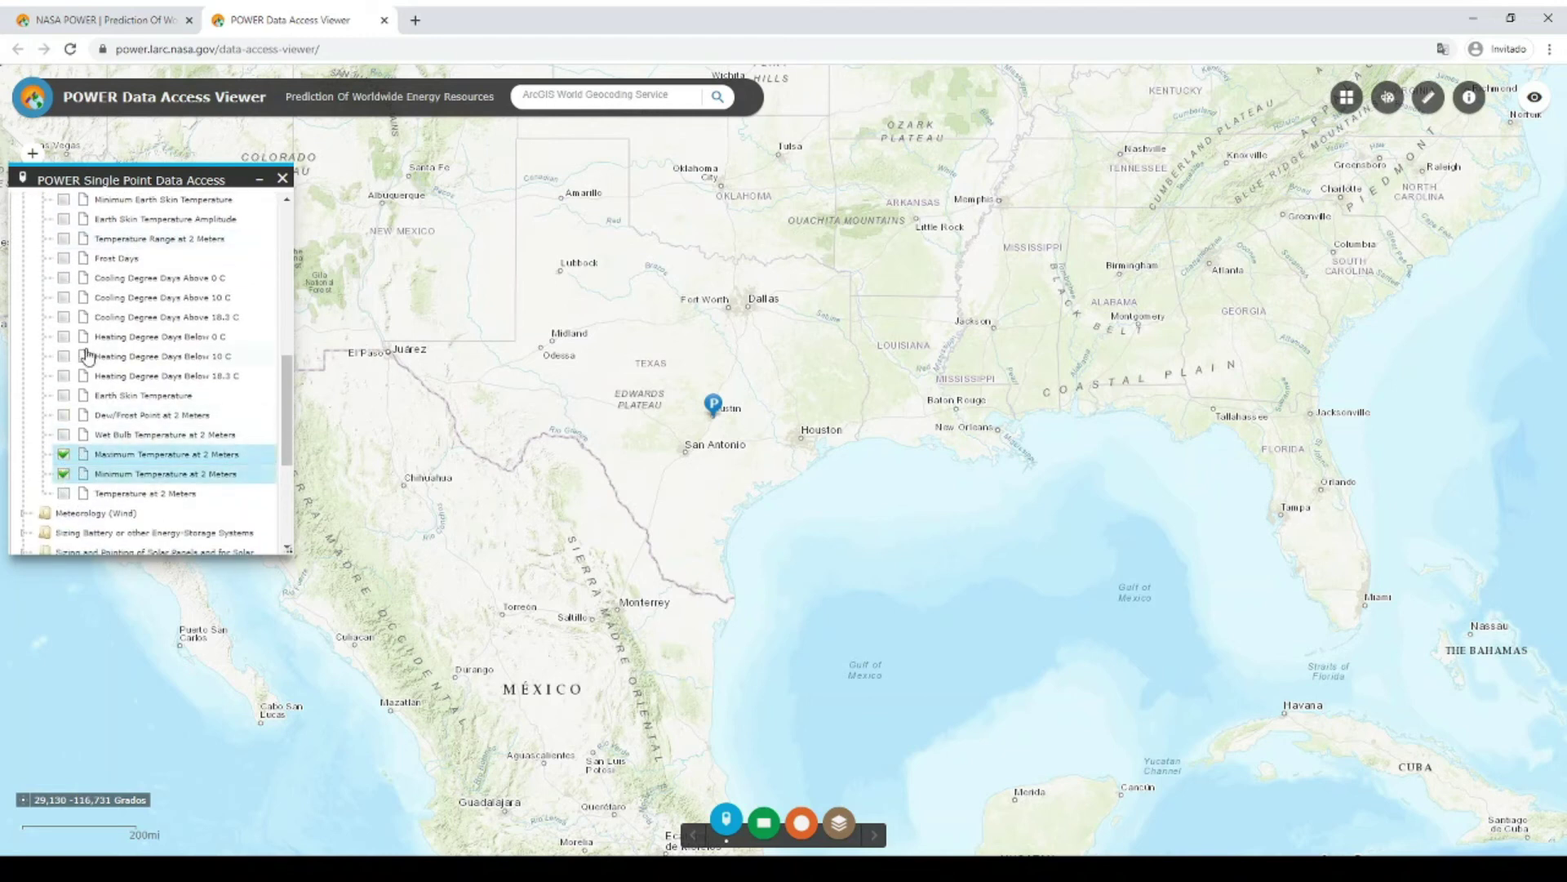
{"action": "scroll", "coordinate": [81, 375], "scroll_direction": "down", "scroll_amount": 4}
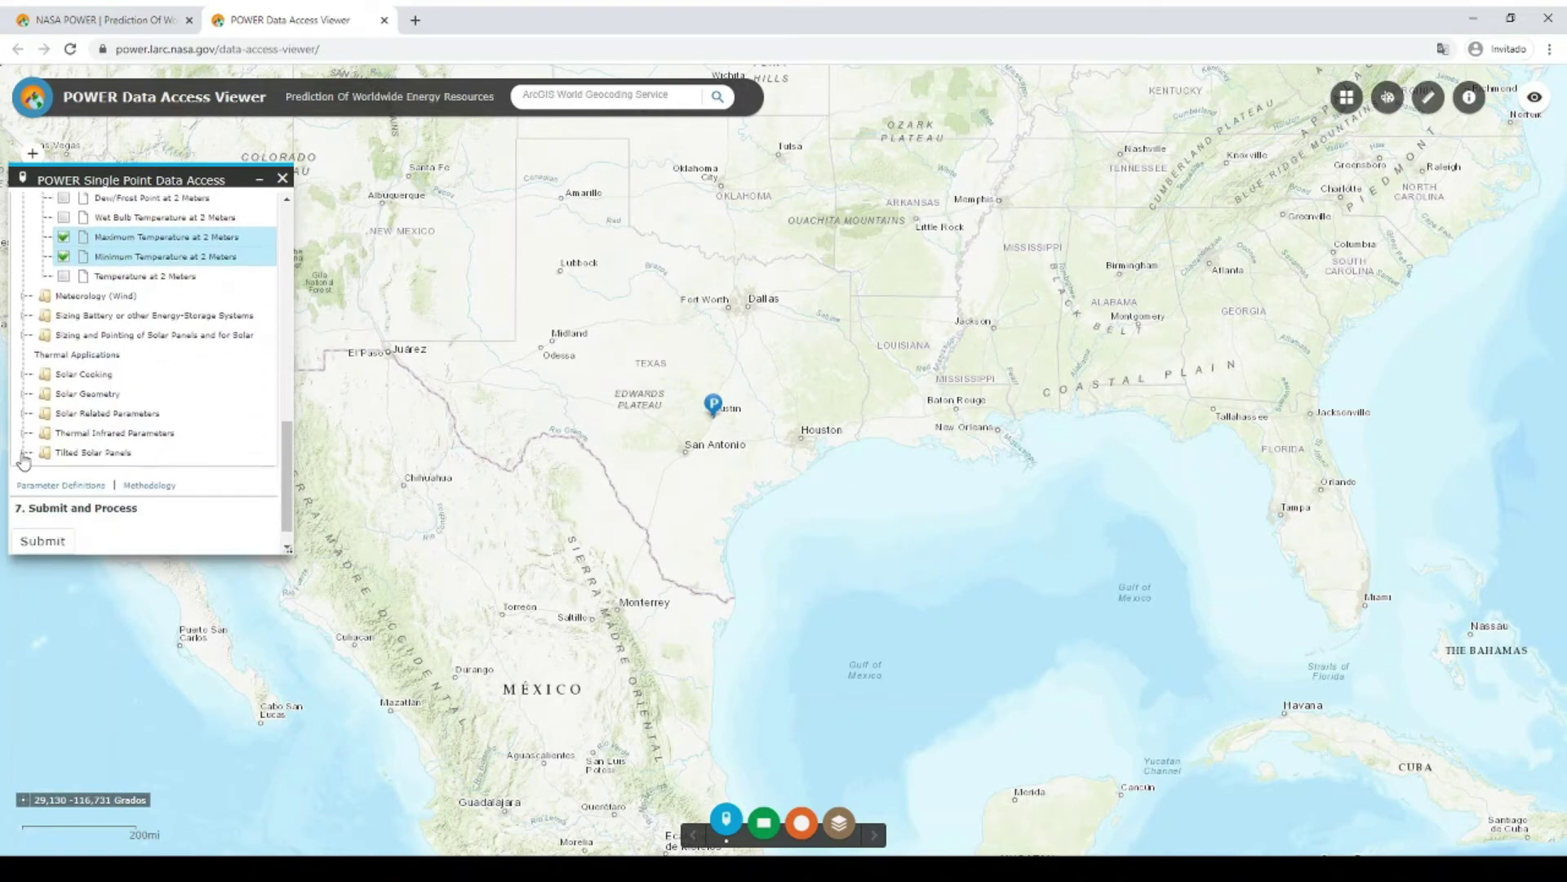
Under Tilted Solar Panels, select Solar Irradiance for Equator Facing Tilted Surfaces.
{"action": "left_click", "coordinate": [25, 454]}
{"action": "scroll", "coordinate": [24, 461], "scroll_direction": "down", "scroll_amount": 5}
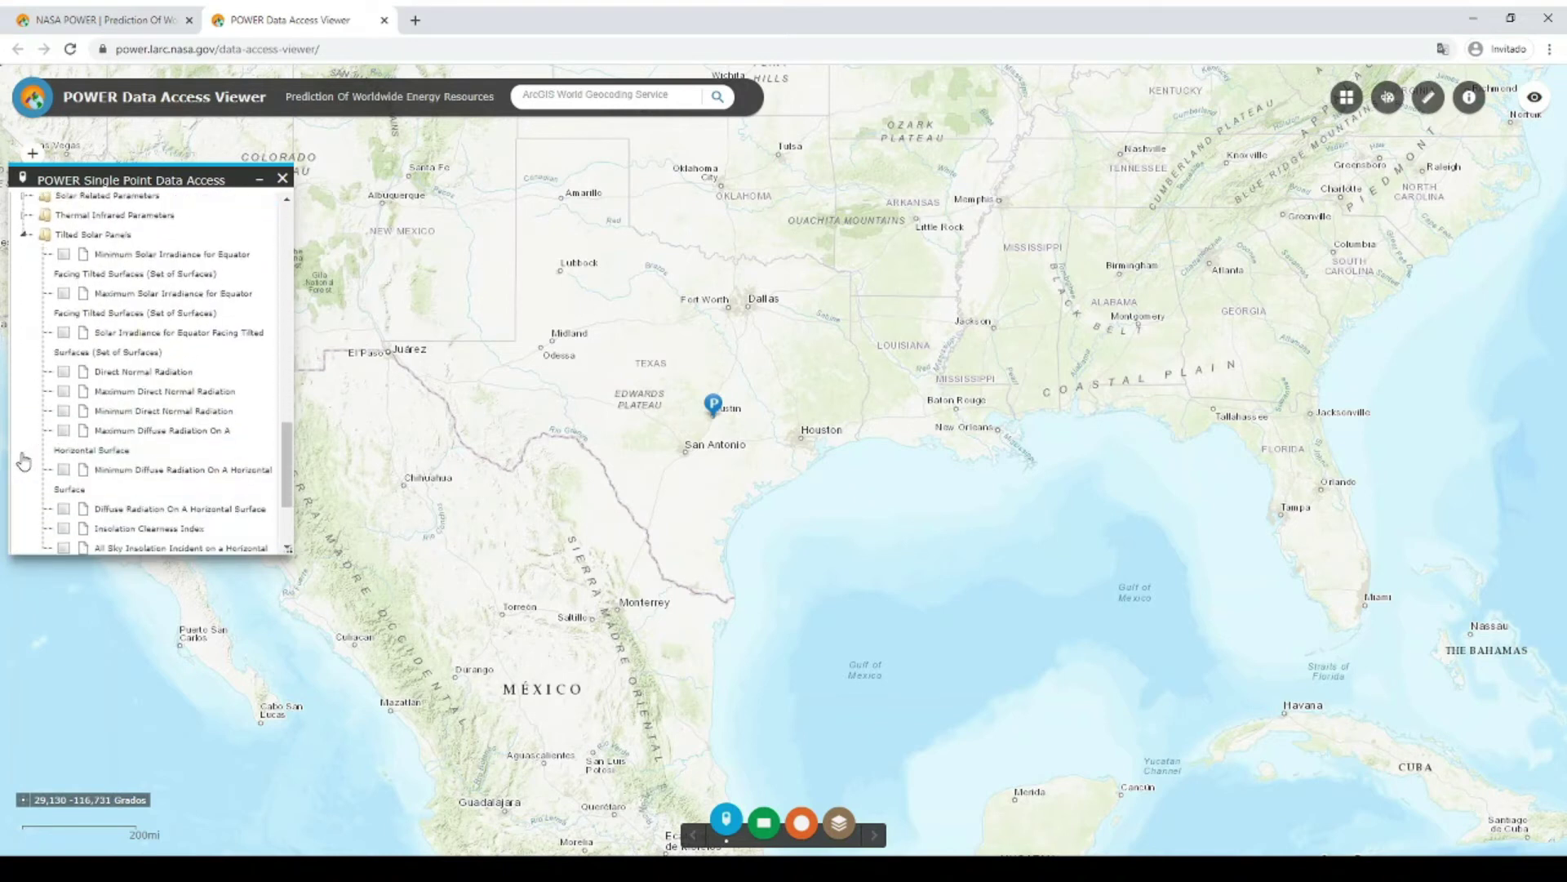
{"action": "scroll", "coordinate": [21, 460], "scroll_direction": "down", "scroll_amount": 1}
{"action": "scroll", "coordinate": [25, 455], "scroll_direction": "up", "scroll_amount": 3}
{"action": "left_click", "coordinate": [63, 334]}
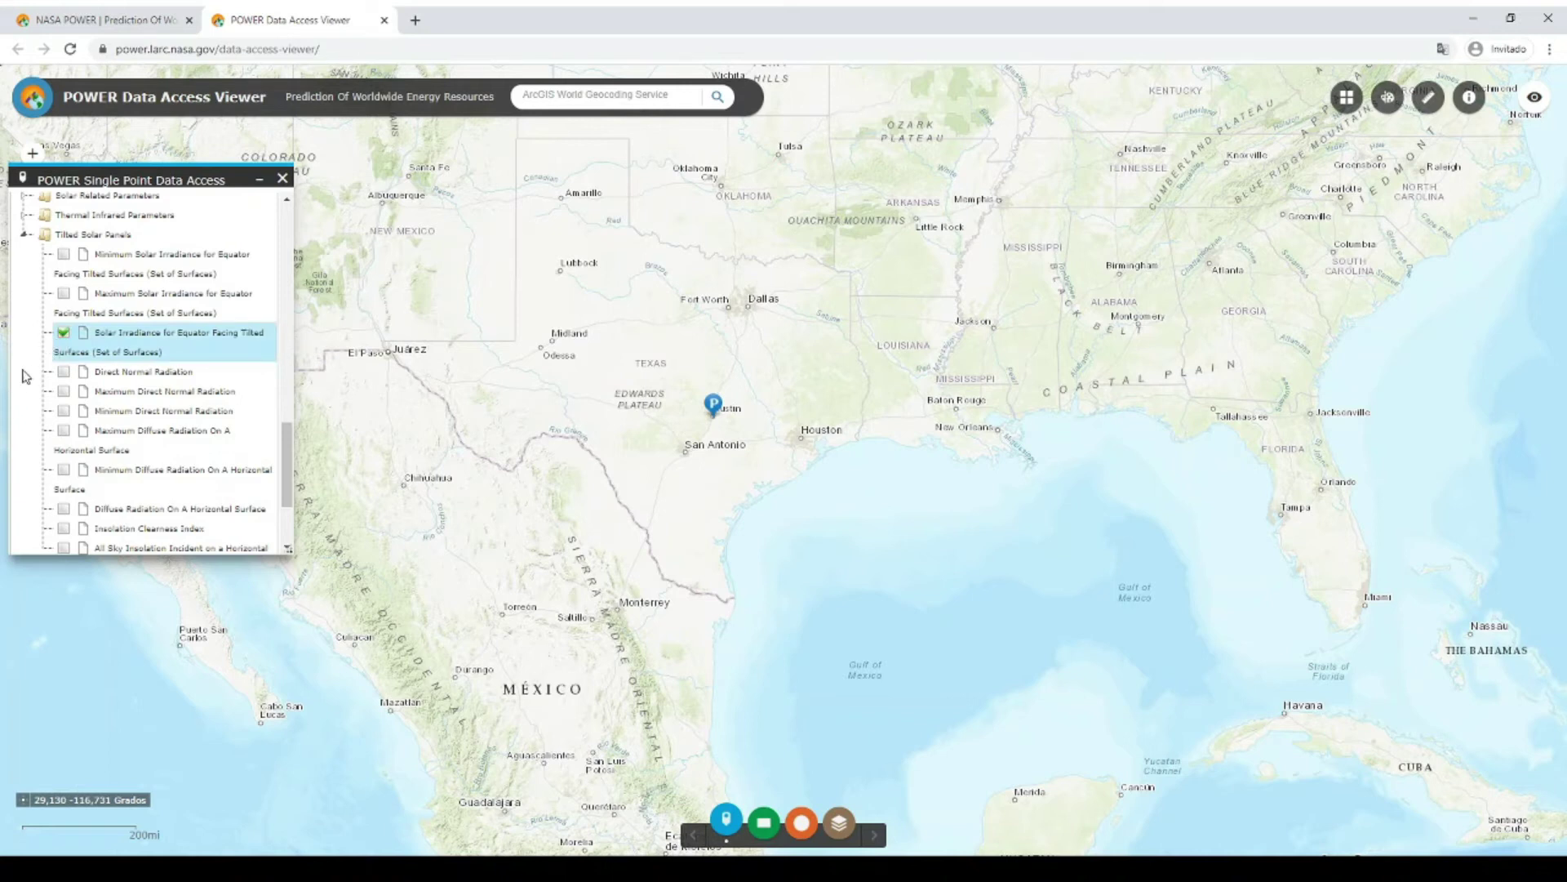
Submit the single-point climatology request at '7. Submit and Process'.
{"action": "scroll", "coordinate": [26, 376], "scroll_direction": "down", "scroll_amount": 3}
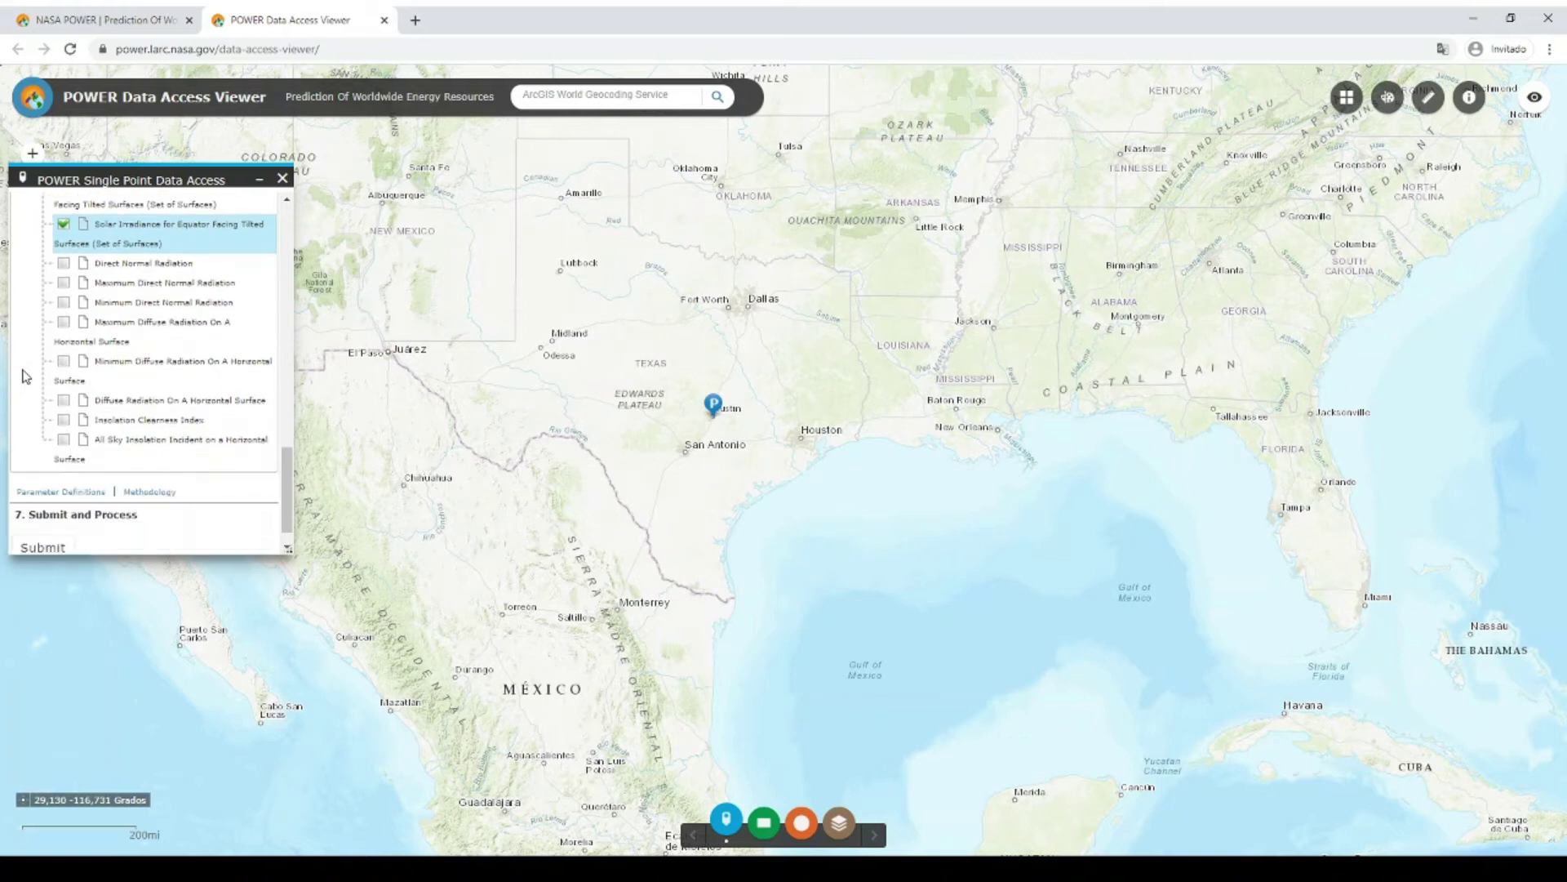
{"action": "scroll", "coordinate": [27, 376], "scroll_direction": "down", "scroll_amount": 1}
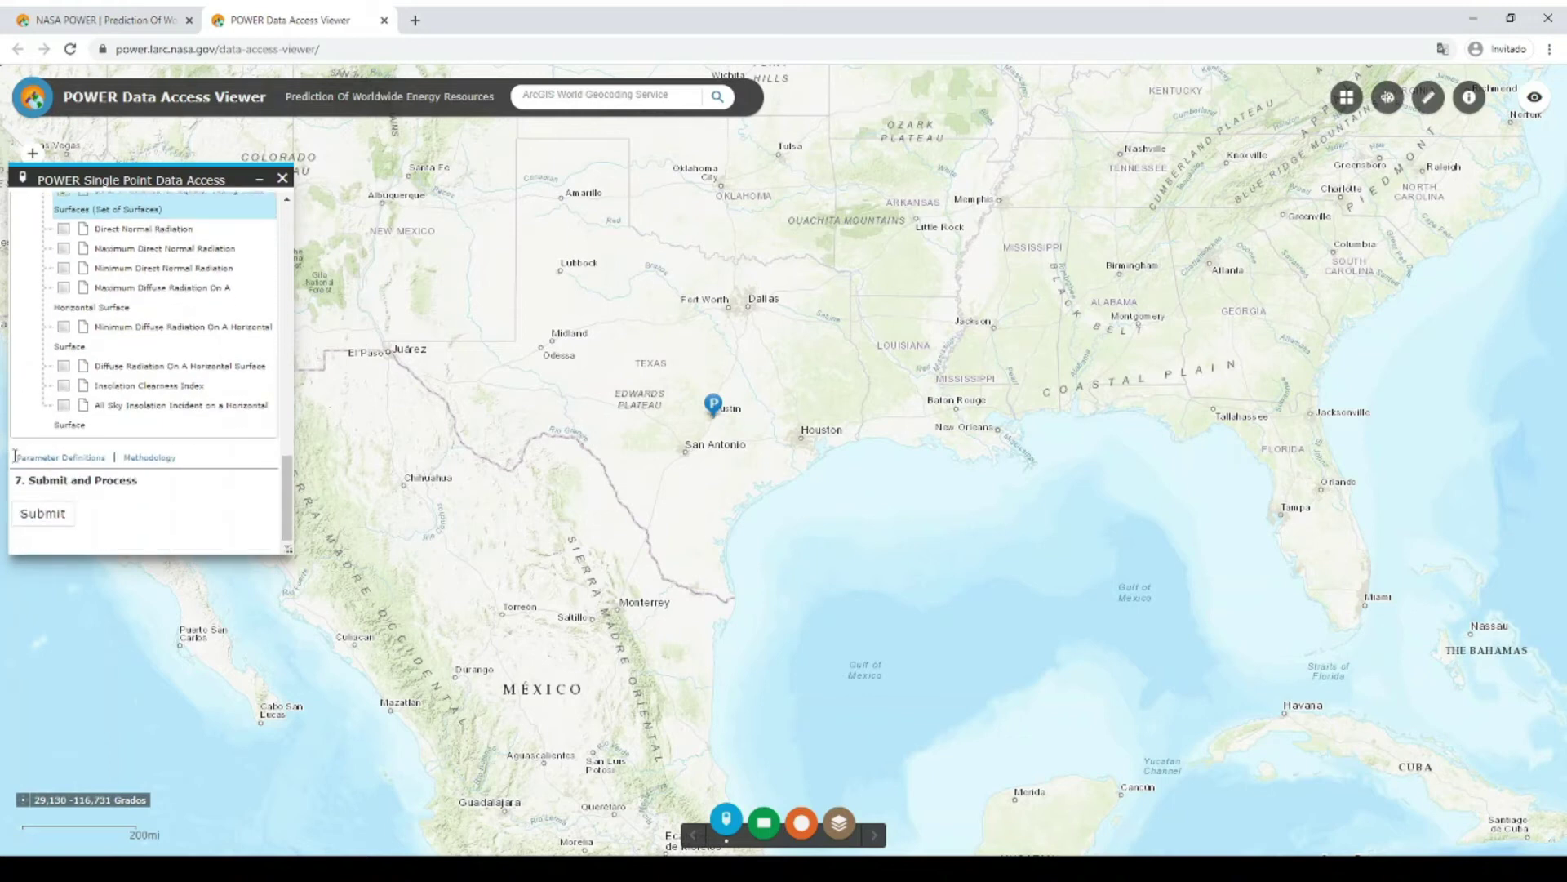
{"action": "left_click", "coordinate": [45, 514]}
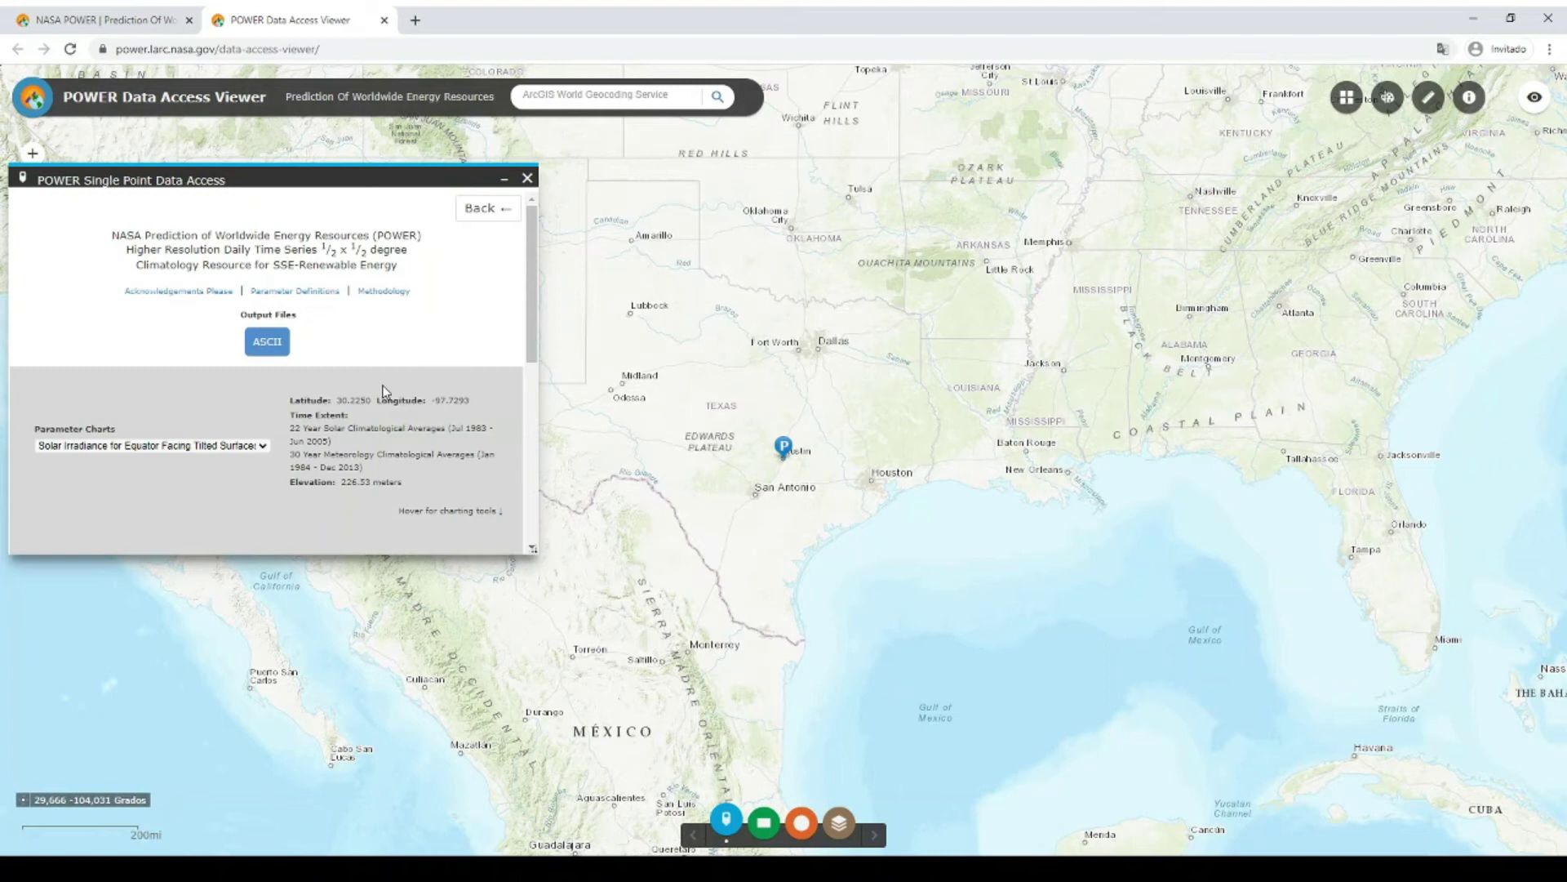
Open the Austin climatology output with the ASCII button under Output Files.
{"action": "scroll", "coordinate": [383, 391], "scroll_direction": "down", "scroll_amount": 1}
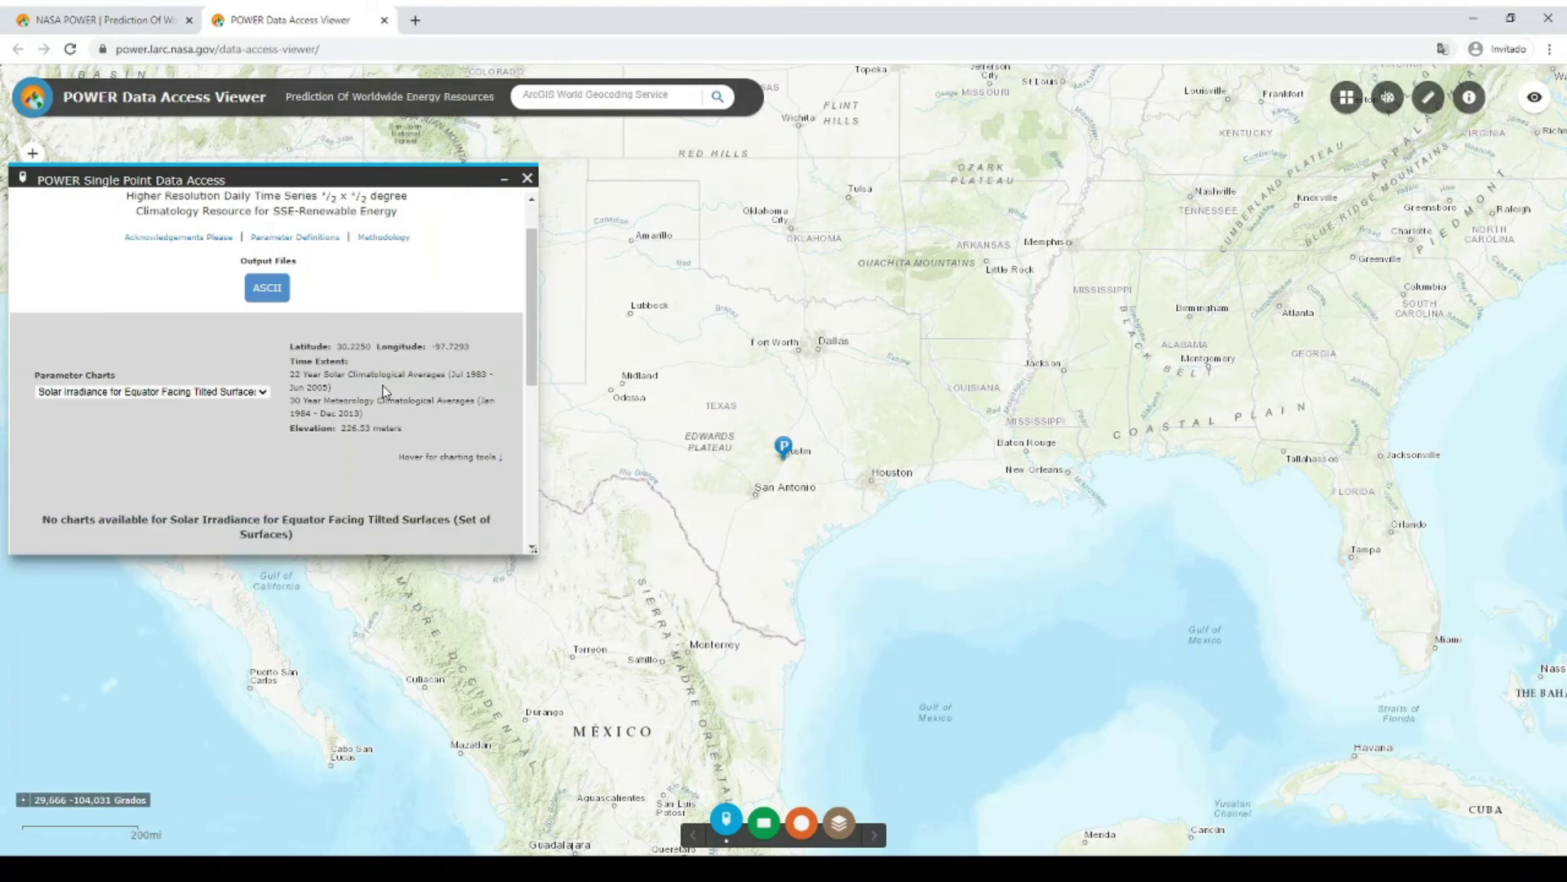
{"action": "scroll", "coordinate": [383, 391], "scroll_direction": "up", "scroll_amount": 1}
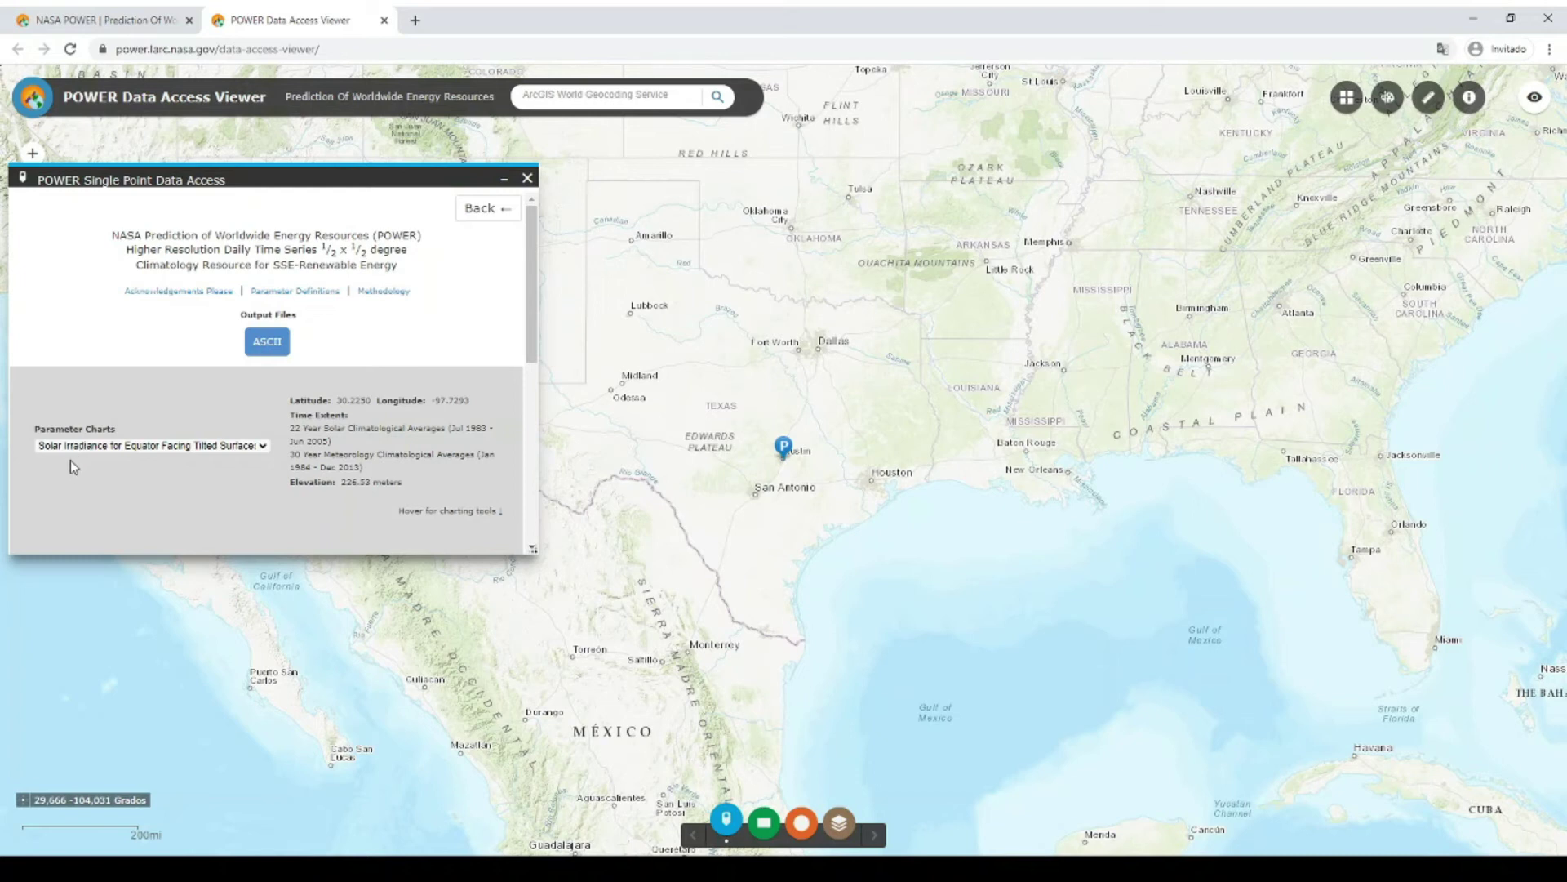
{"action": "left_click", "coordinate": [256, 346]}
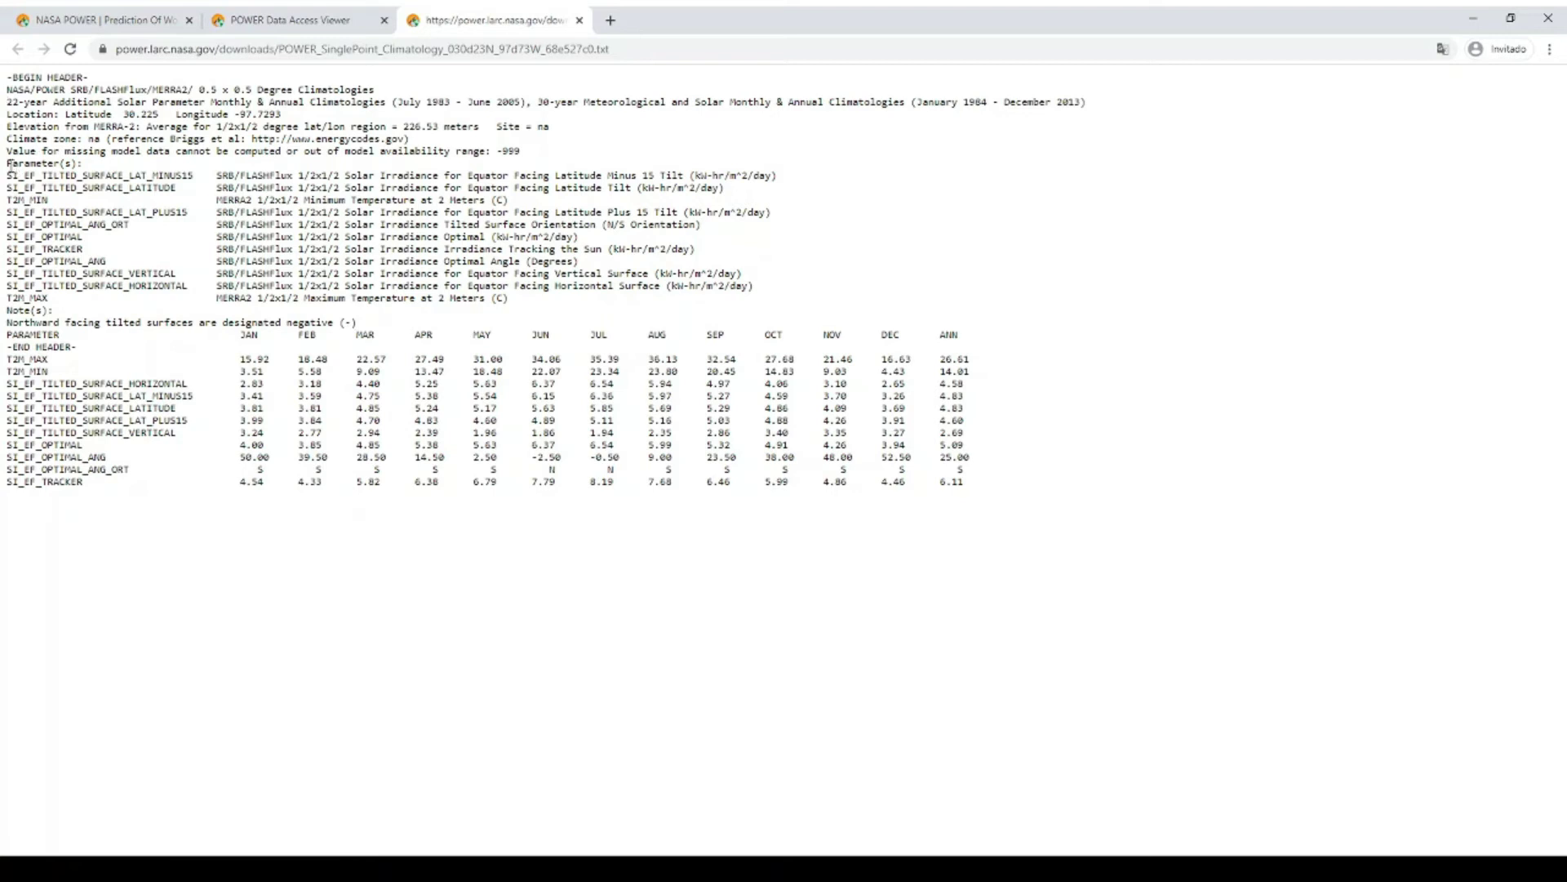
{"action": "left_click_drag", "start_coordinate": [10, 165], "coordinate": [779, 176]}
{"action": "left_click_drag", "start_coordinate": [779, 176], "coordinate": [510, 200]}
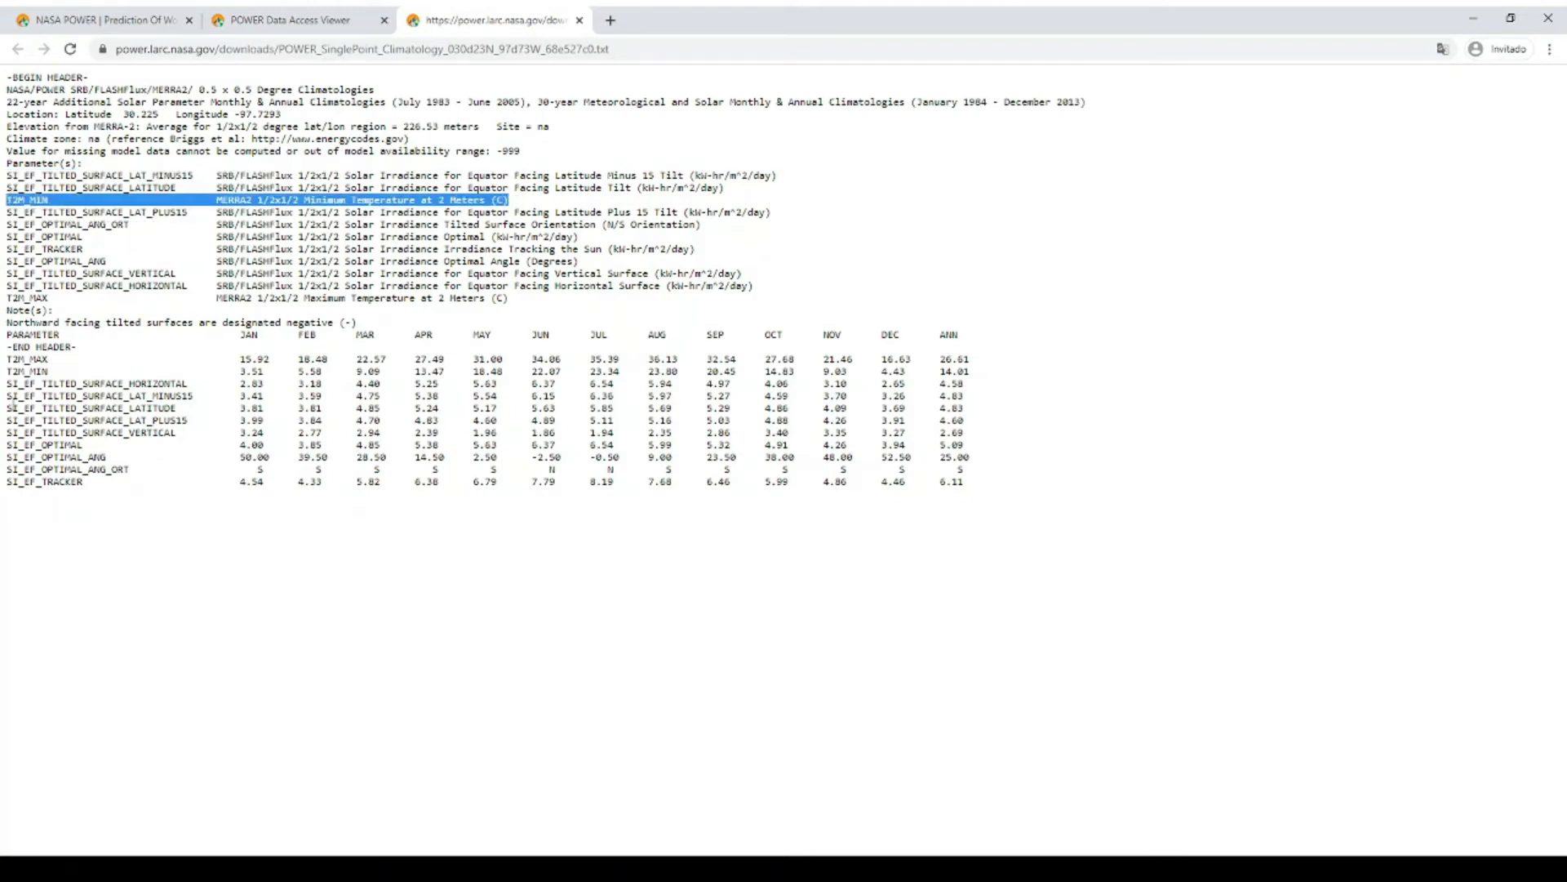
{"action": "left_click_drag", "start_coordinate": [10, 359], "coordinate": [49, 371]}
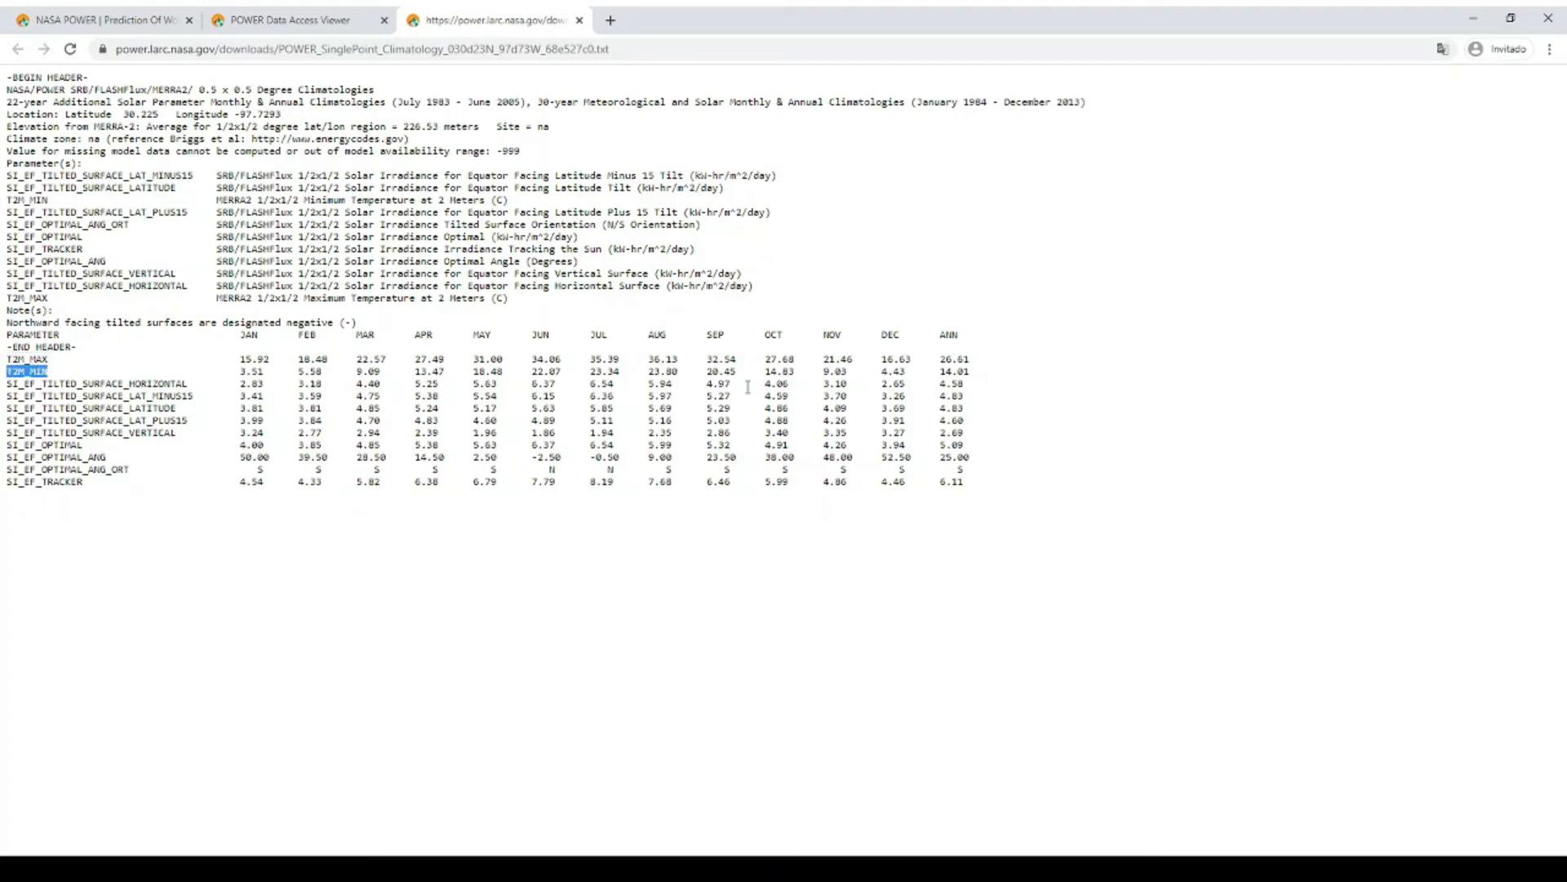
{"action": "left_click_drag", "start_coordinate": [240, 334], "coordinate": [315, 336]}
{"action": "left_click_drag", "start_coordinate": [940, 336], "coordinate": [963, 336]}
{"action": "left_click", "coordinate": [258, 356]}
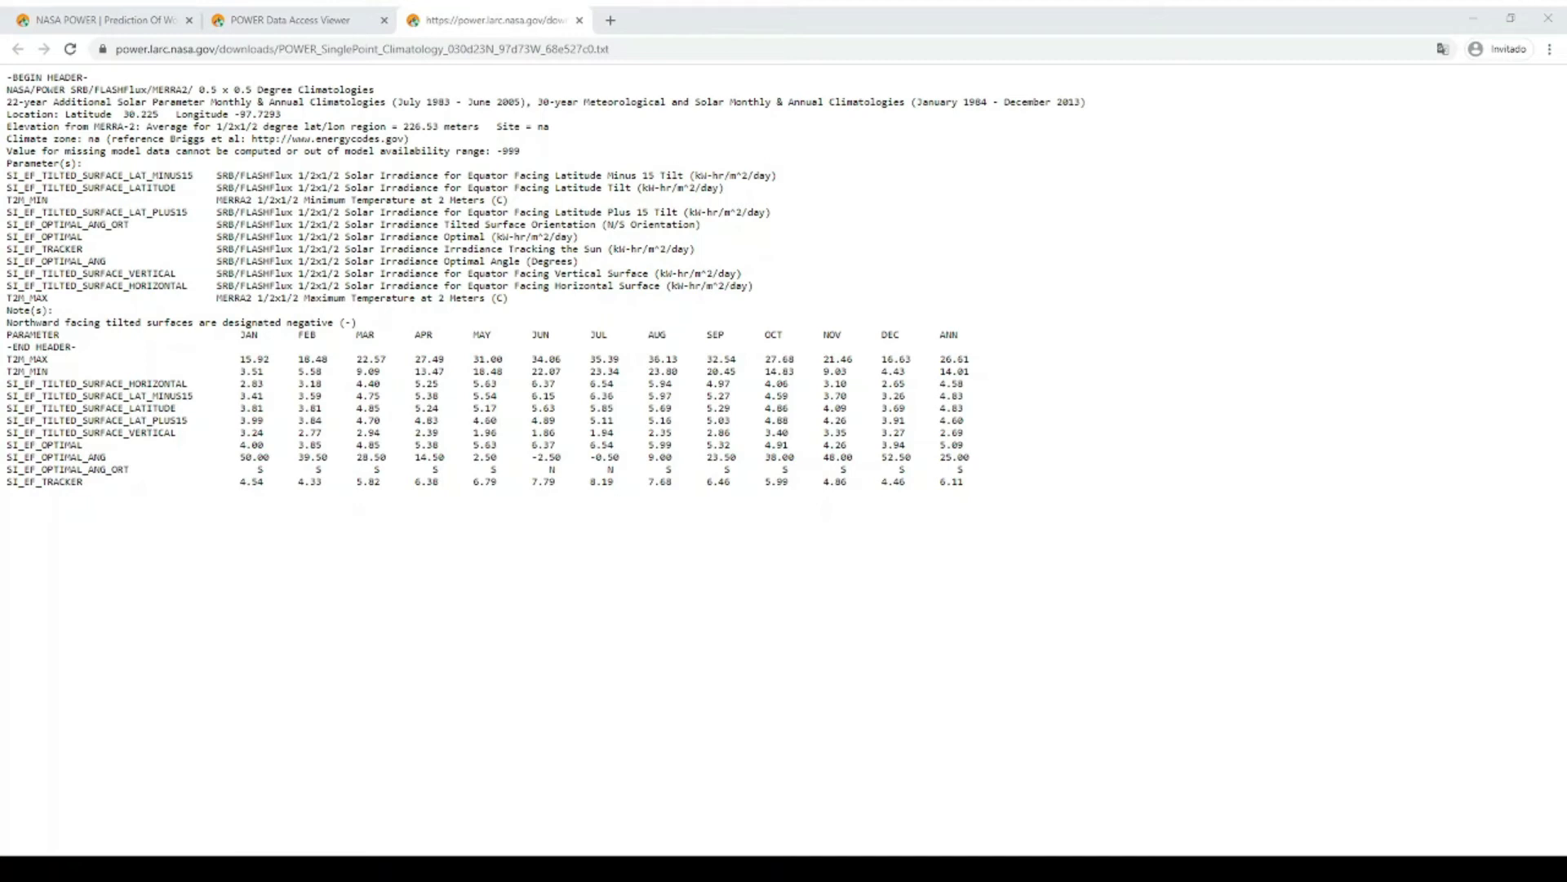
{"action": "left_click_drag", "start_coordinate": [5, 382], "coordinate": [191, 384]}
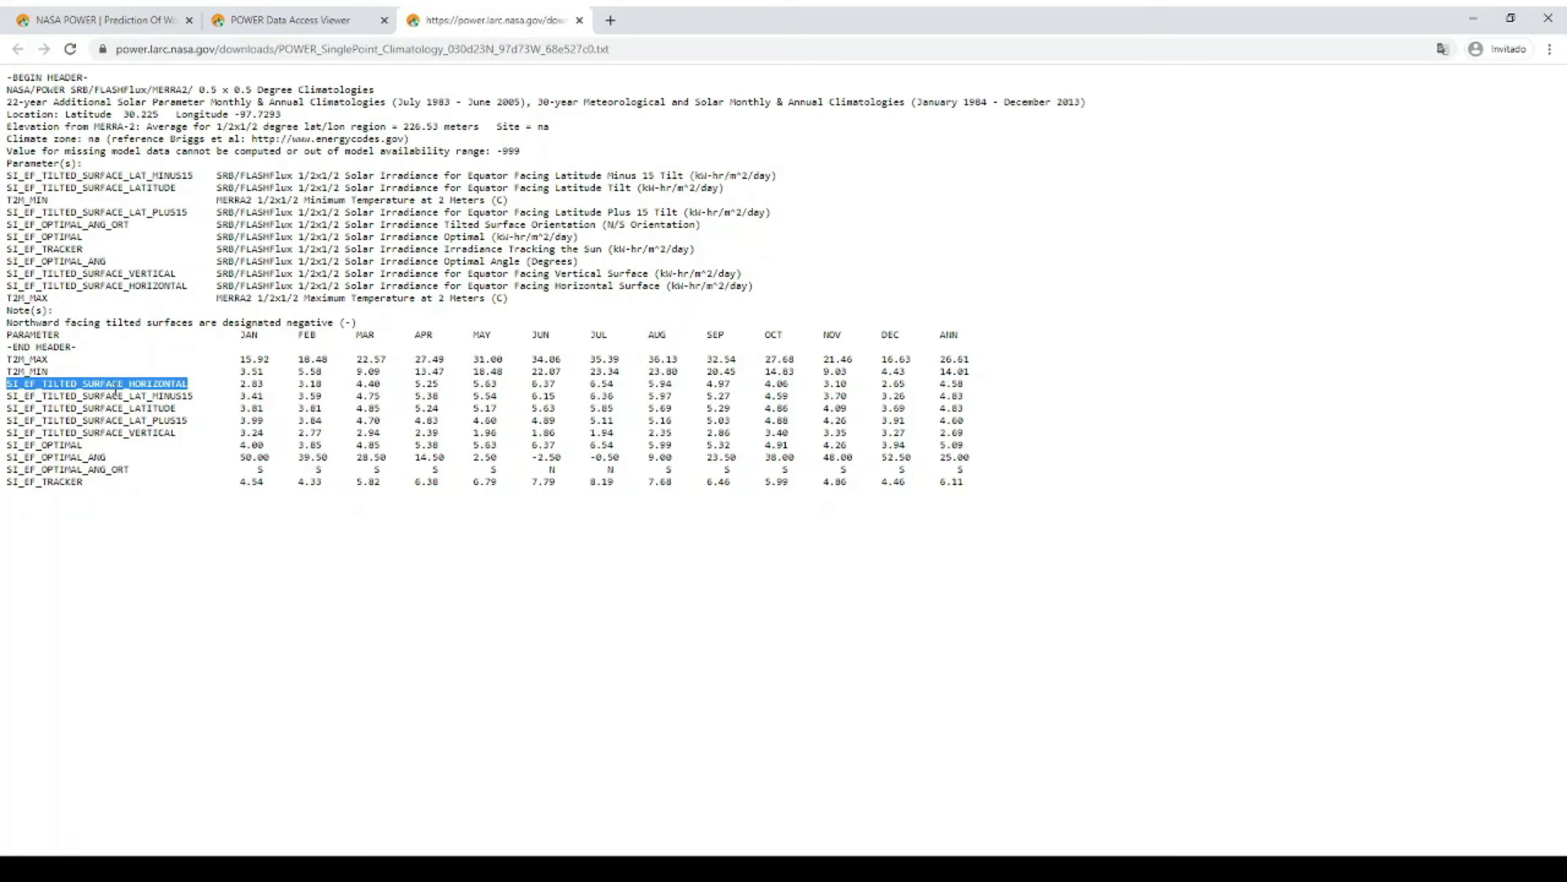
{"action": "left_click", "coordinate": [116, 393]}
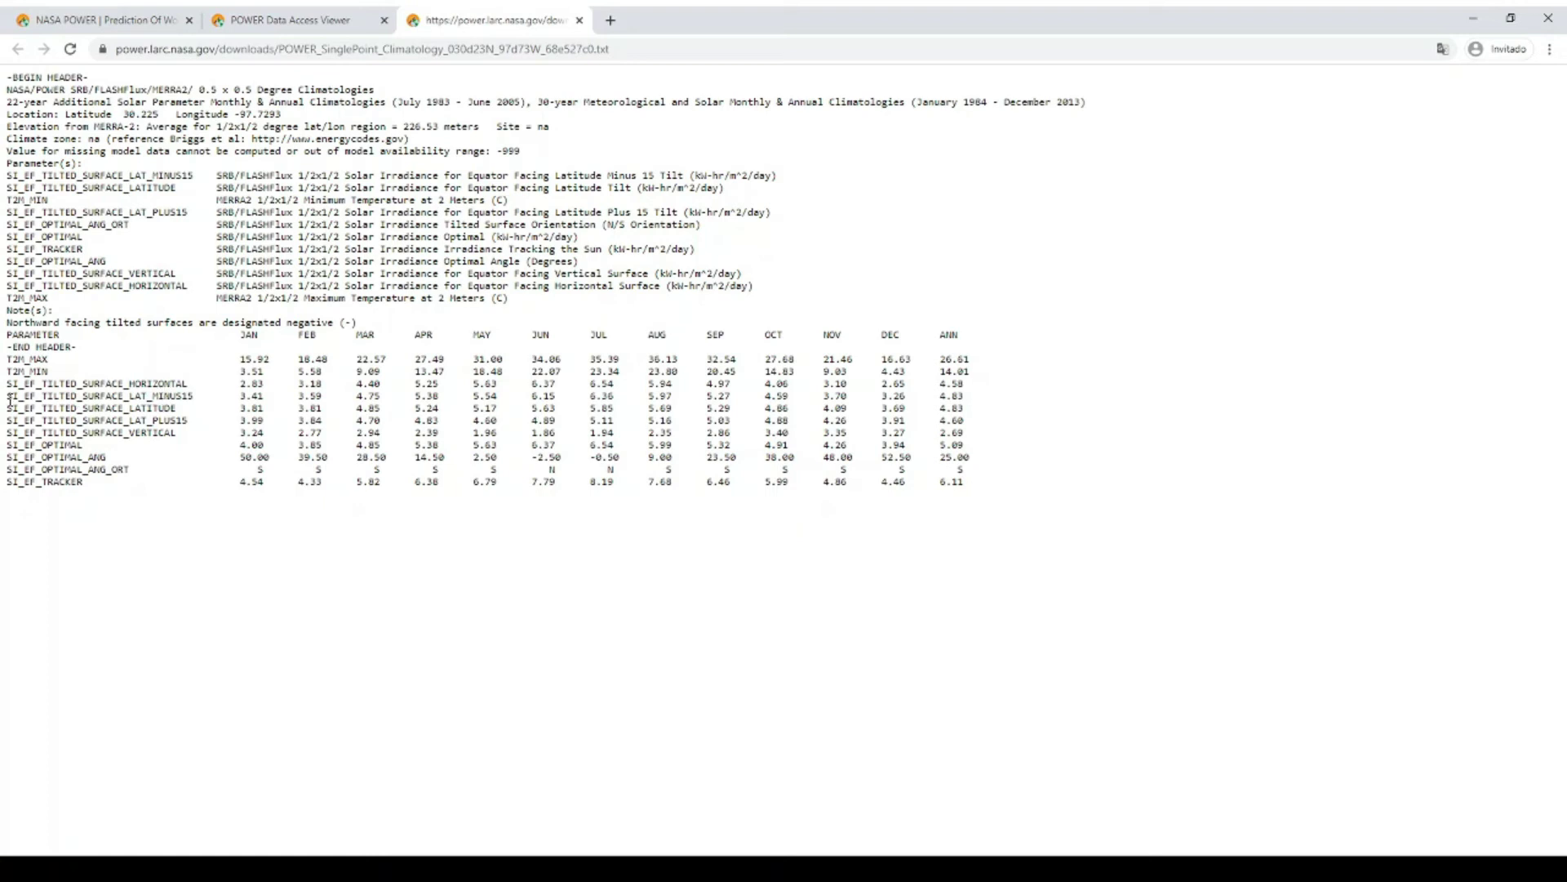
{"action": "left_click_drag", "start_coordinate": [9, 400], "coordinate": [193, 396]}
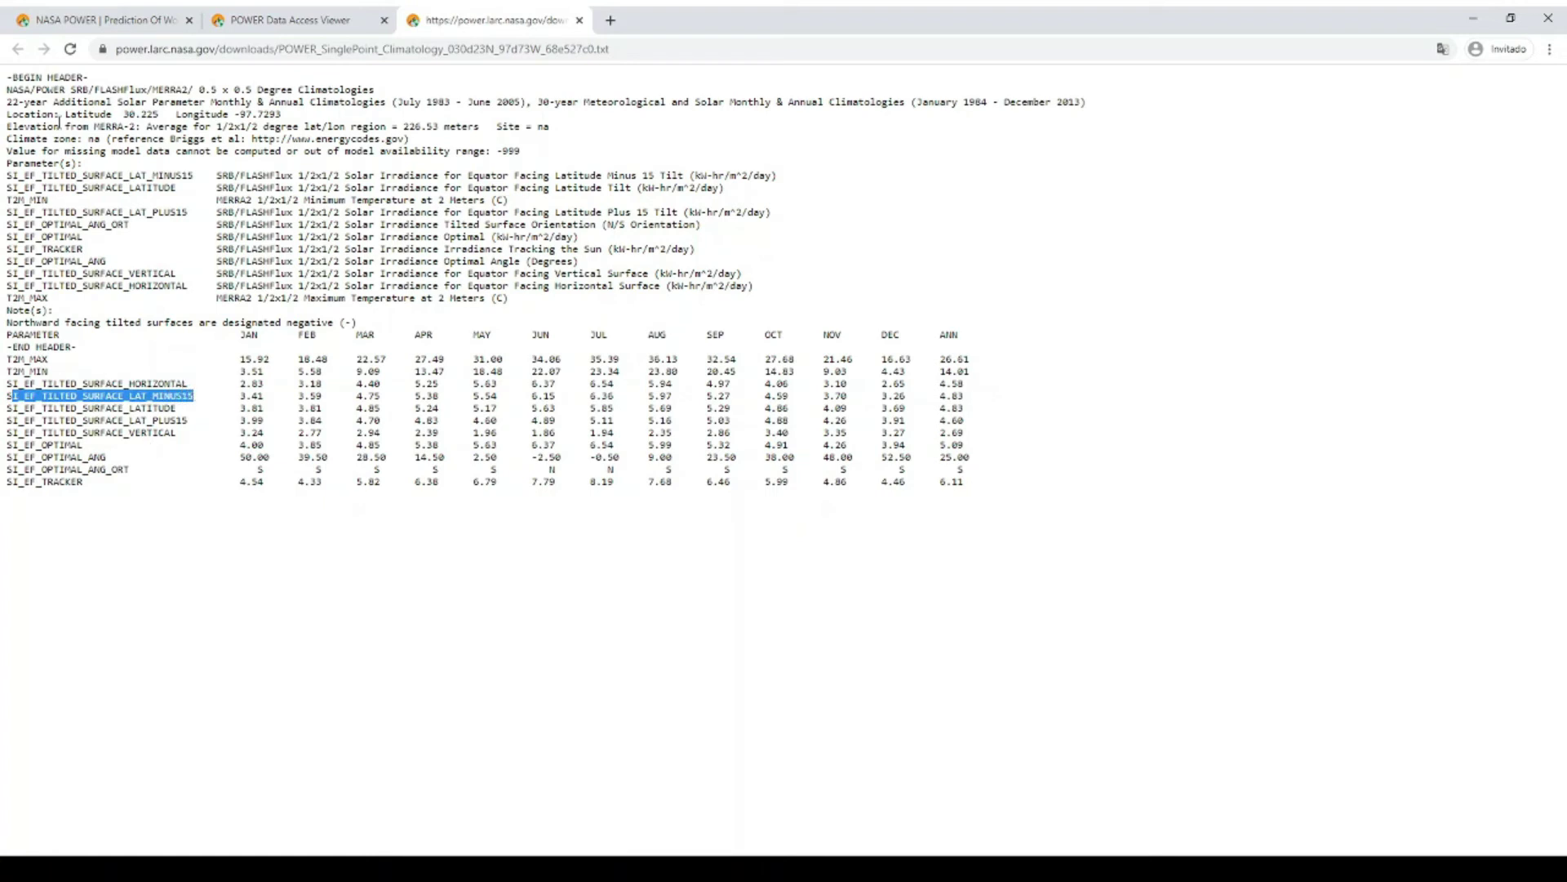
{"action": "left_click_drag", "start_coordinate": [66, 115], "coordinate": [159, 115]}
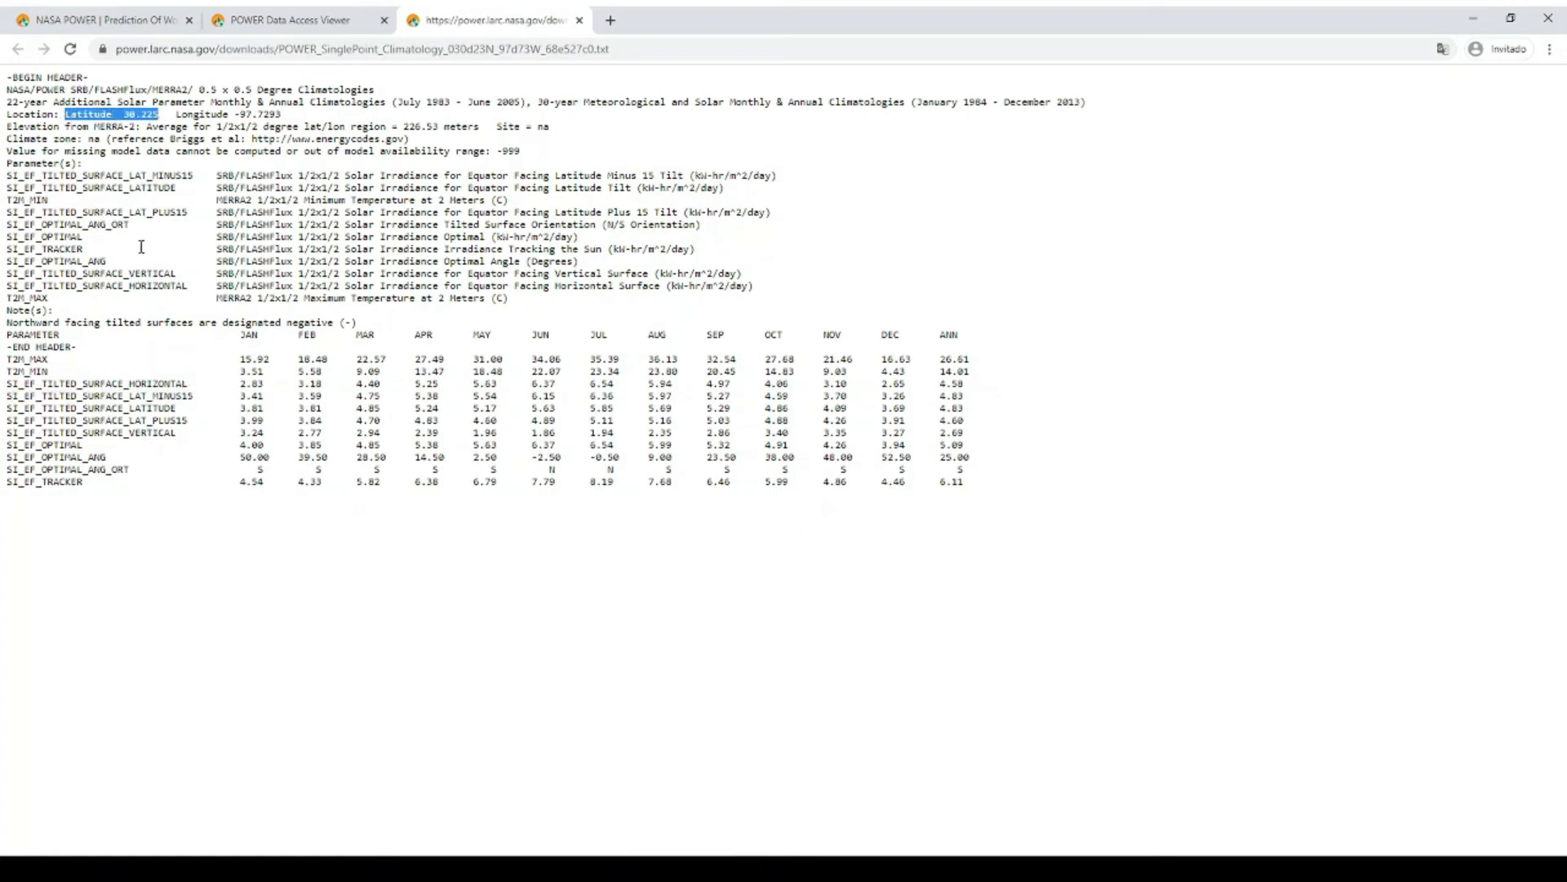
{"action": "left_click_drag", "start_coordinate": [151, 398], "coordinate": [193, 397]}
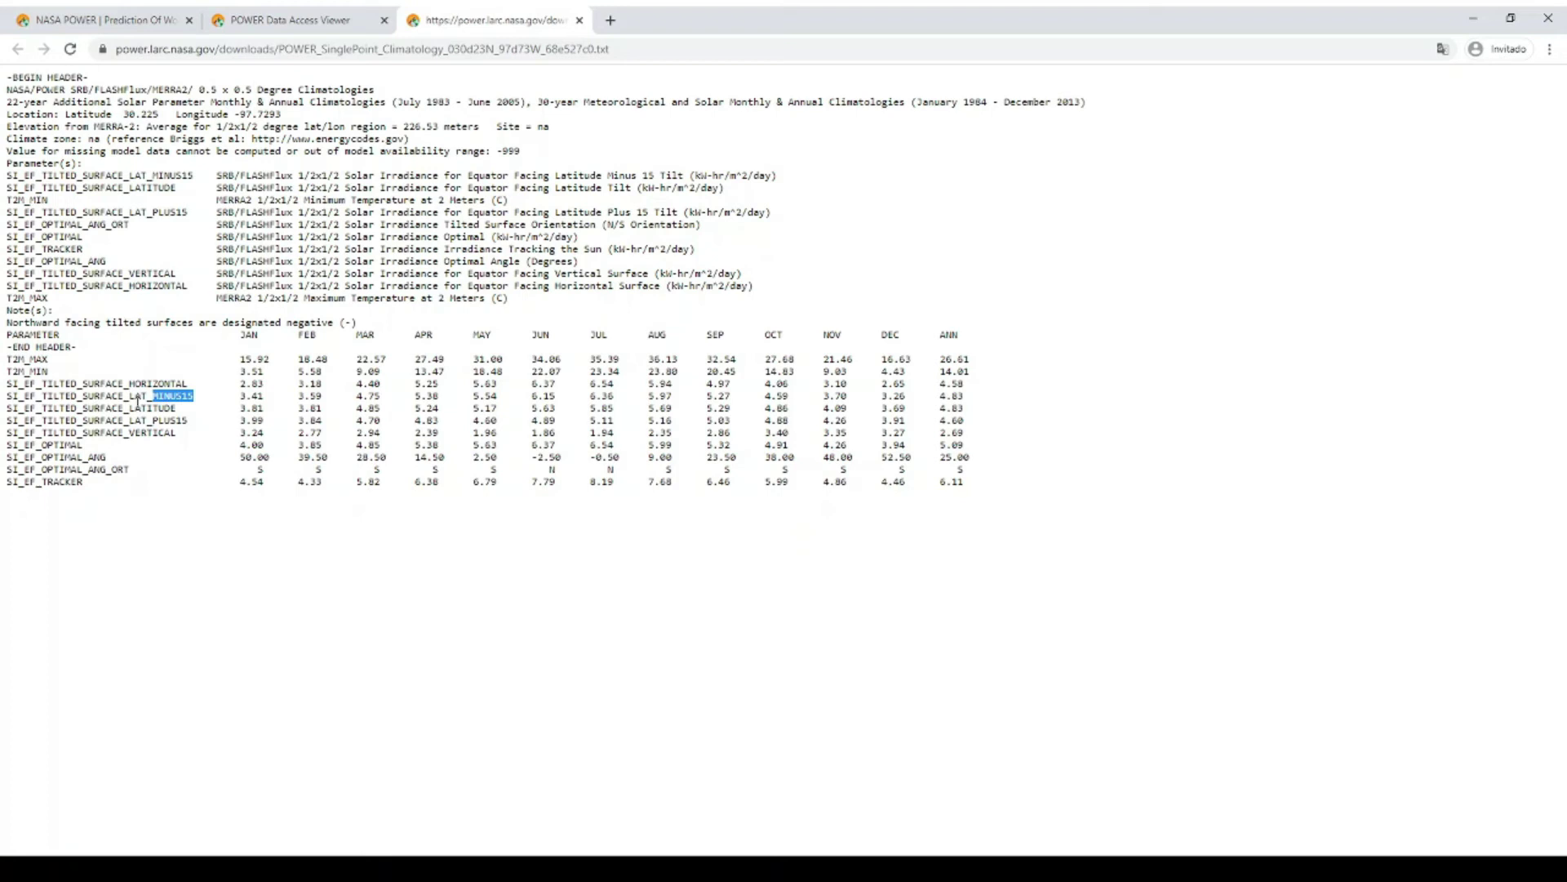
{"action": "left_click", "coordinate": [82, 503]}
{"action": "left_click_drag", "start_coordinate": [660, 274], "coordinate": [739, 274]}
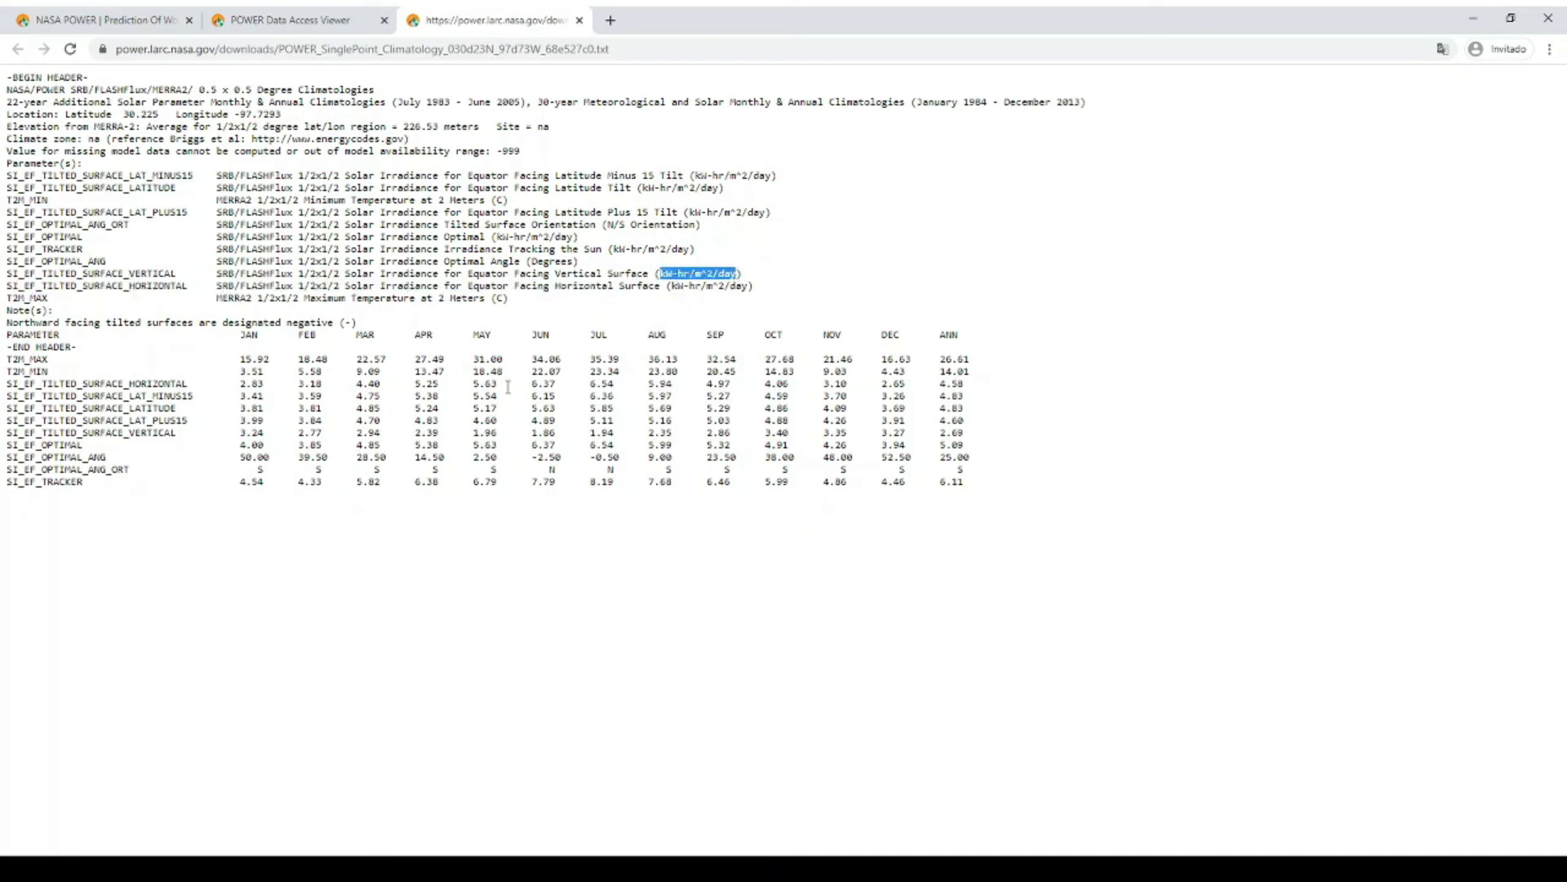
{"action": "left_click", "coordinate": [385, 511]}
Highlight the May minus-15 tilt value 5.54, the PLUS15 label, and the SI_EF_OPTIMAL label.
{"action": "left_click_drag", "start_coordinate": [498, 397], "coordinate": [472, 399]}
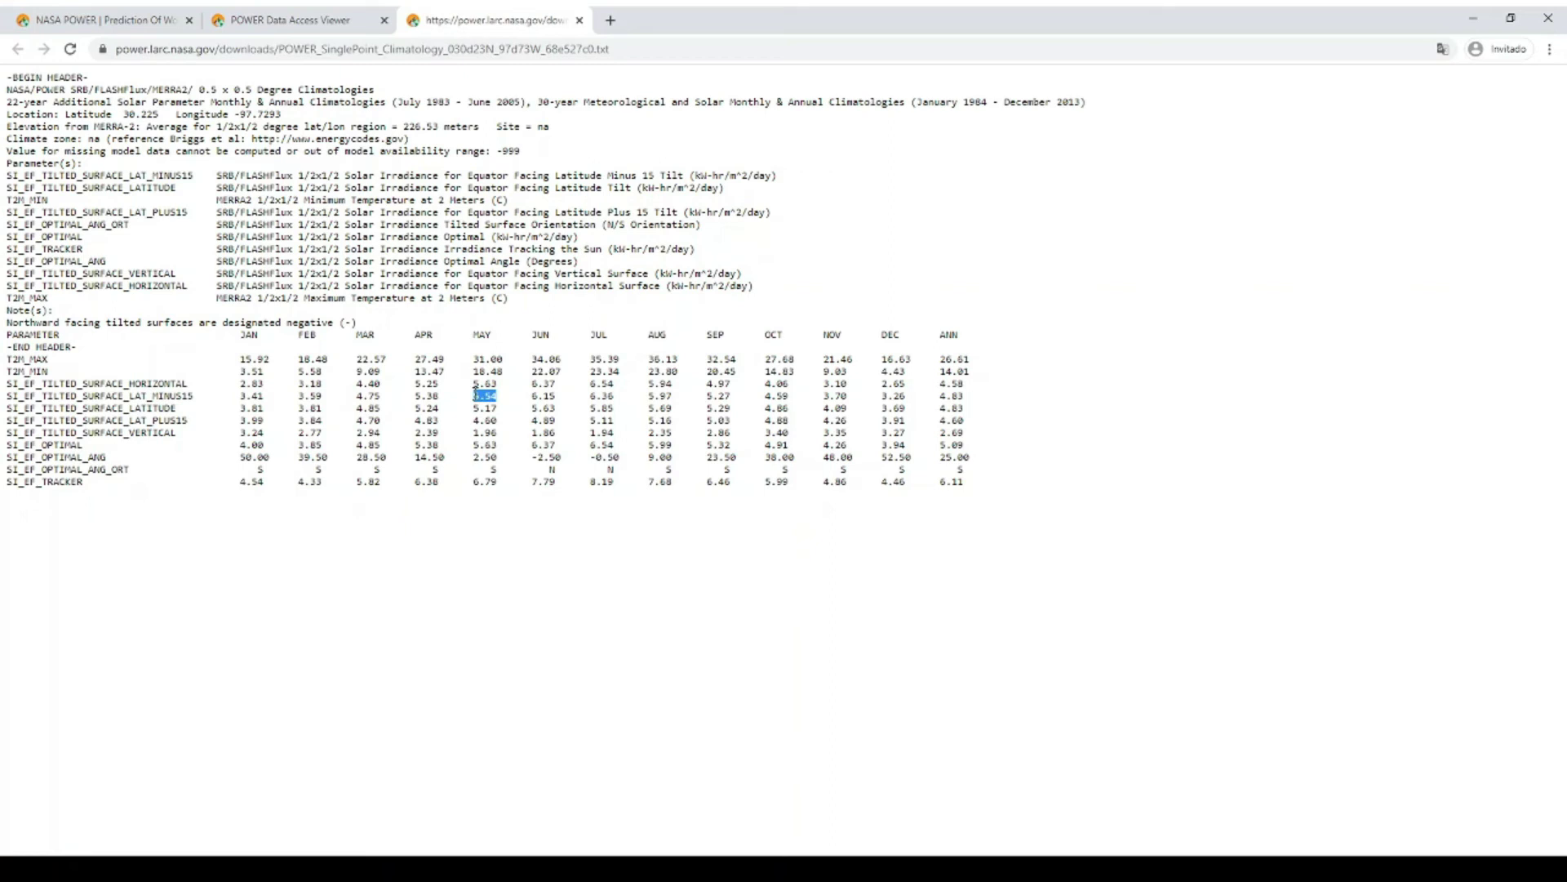
{"action": "left_click_drag", "start_coordinate": [147, 507], "coordinate": [140, 506]}
{"action": "mouse_move", "coordinate": [152, 420]}
{"action": "left_mouse_down"}
{"action": "mouse_move", "coordinate": [190, 423]}
{"action": "mouse_move", "coordinate": [159, 445]}
{"action": "mouse_move", "coordinate": [175, 433]}
{"action": "left_mouse_up"}
{"action": "left_click_drag", "start_coordinate": [41, 445], "coordinate": [84, 446]}
Highlight the optimal tilt angles: JAN 50.00, FEB 39.50, MAR 28.50, APR 14.50, AUG 9.00, DEC 52.50.
{"action": "left_click_drag", "start_coordinate": [241, 457], "coordinate": [319, 454]}
{"action": "left_click", "coordinate": [252, 342]}
{"action": "left_click_drag", "start_coordinate": [296, 336], "coordinate": [316, 337]}
{"action": "left_click_drag", "start_coordinate": [358, 455], "coordinate": [389, 458]}
{"action": "left_click_drag", "start_coordinate": [356, 334], "coordinate": [376, 339]}
{"action": "left_click_drag", "start_coordinate": [415, 457], "coordinate": [443, 459]}
{"action": "left_click_drag", "start_coordinate": [409, 335], "coordinate": [433, 335]}
{"action": "left_click_drag", "start_coordinate": [648, 335], "coordinate": [669, 335]}
{"action": "left_click_drag", "start_coordinate": [648, 457], "coordinate": [673, 456]}
{"action": "left_click", "coordinate": [666, 456]}
{"action": "left_click_drag", "start_coordinate": [884, 337], "coordinate": [901, 336]}
{"action": "left_click_drag", "start_coordinate": [882, 458], "coordinate": [913, 456]}
{"action": "left_click", "coordinate": [98, 515]}
Highlight SI_EF_TRACKER values JAN 4.54 and MAR 5.82, then return to the POWER homepage.
{"action": "left_click_drag", "start_coordinate": [8, 482], "coordinate": [83, 482]}
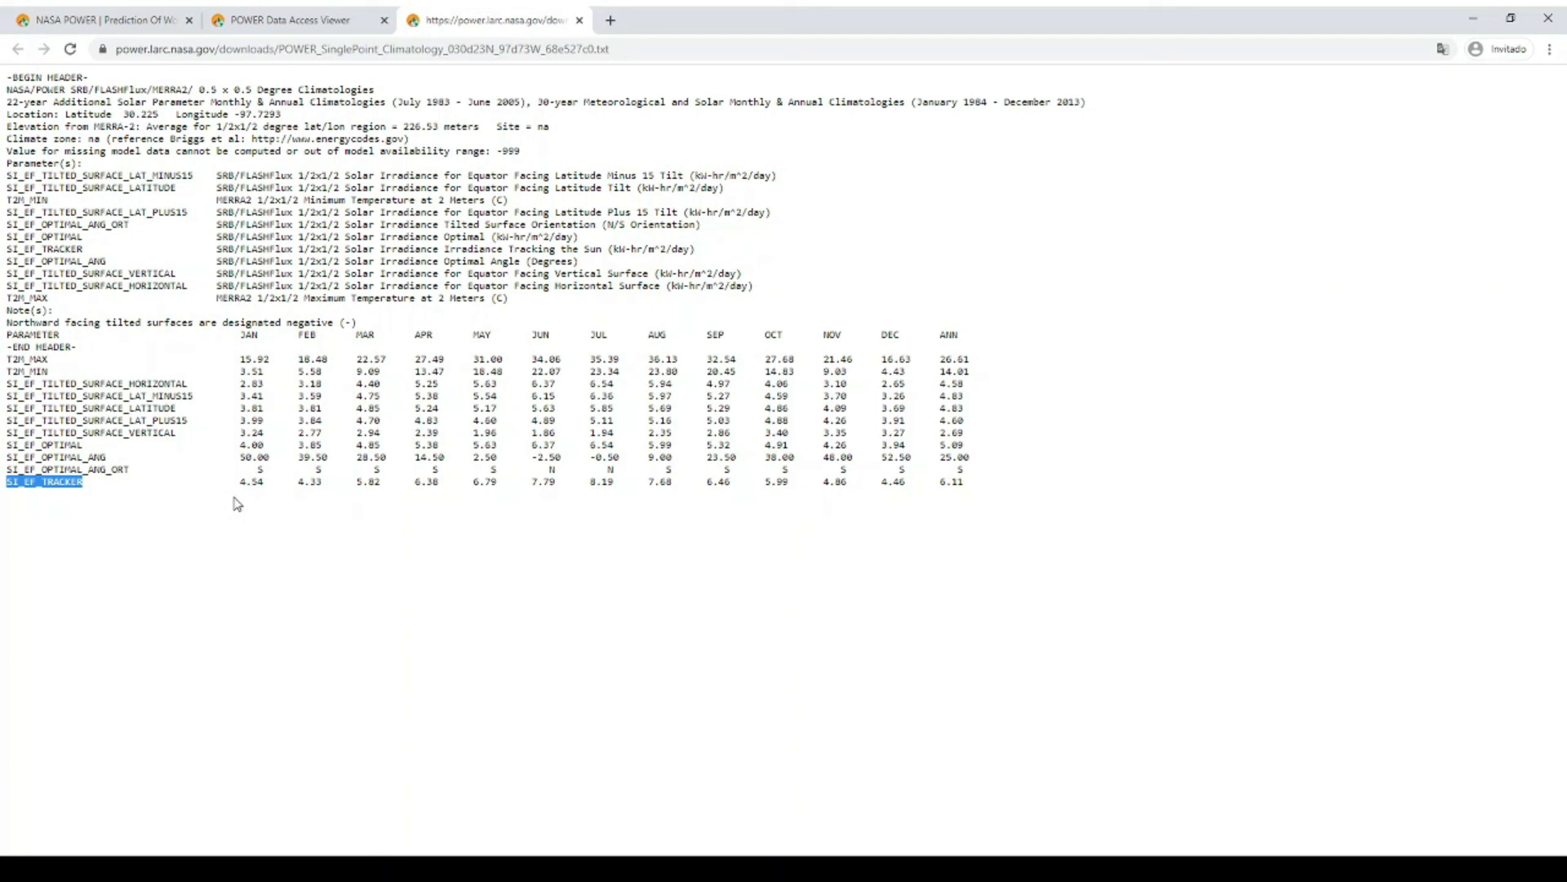
{"action": "left_click_drag", "start_coordinate": [242, 484], "coordinate": [330, 481]}
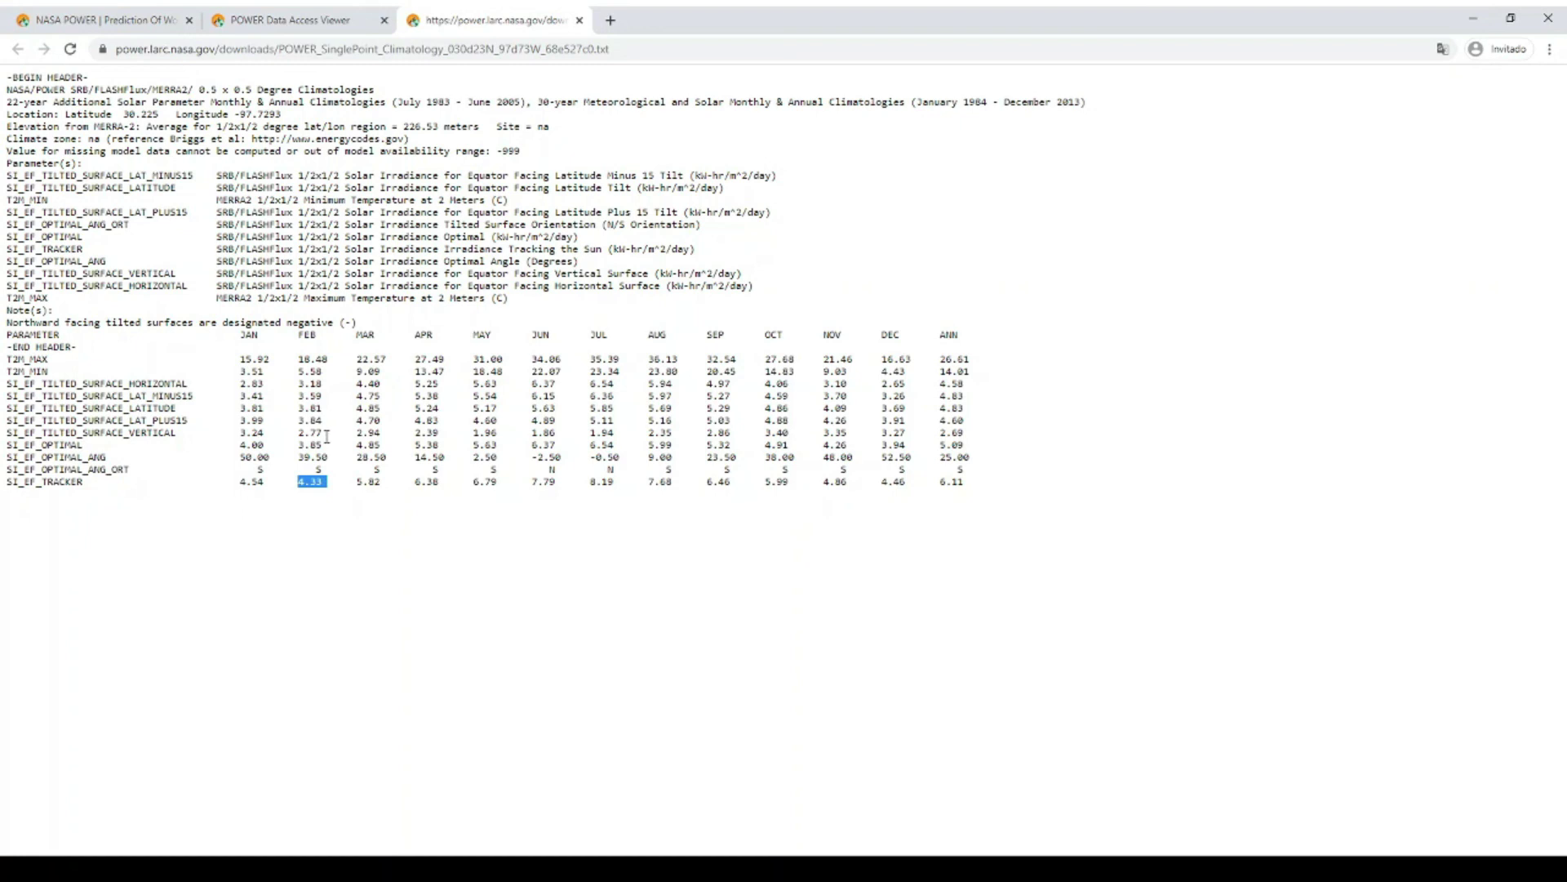
{"action": "left_click_drag", "start_coordinate": [356, 481], "coordinate": [380, 482]}
{"action": "left_click", "coordinate": [337, 559]}
{"action": "left_click", "coordinate": [105, 14]}
{"action": "scroll", "coordinate": [283, 304], "scroll_direction": "up", "scroll_amount": 5}
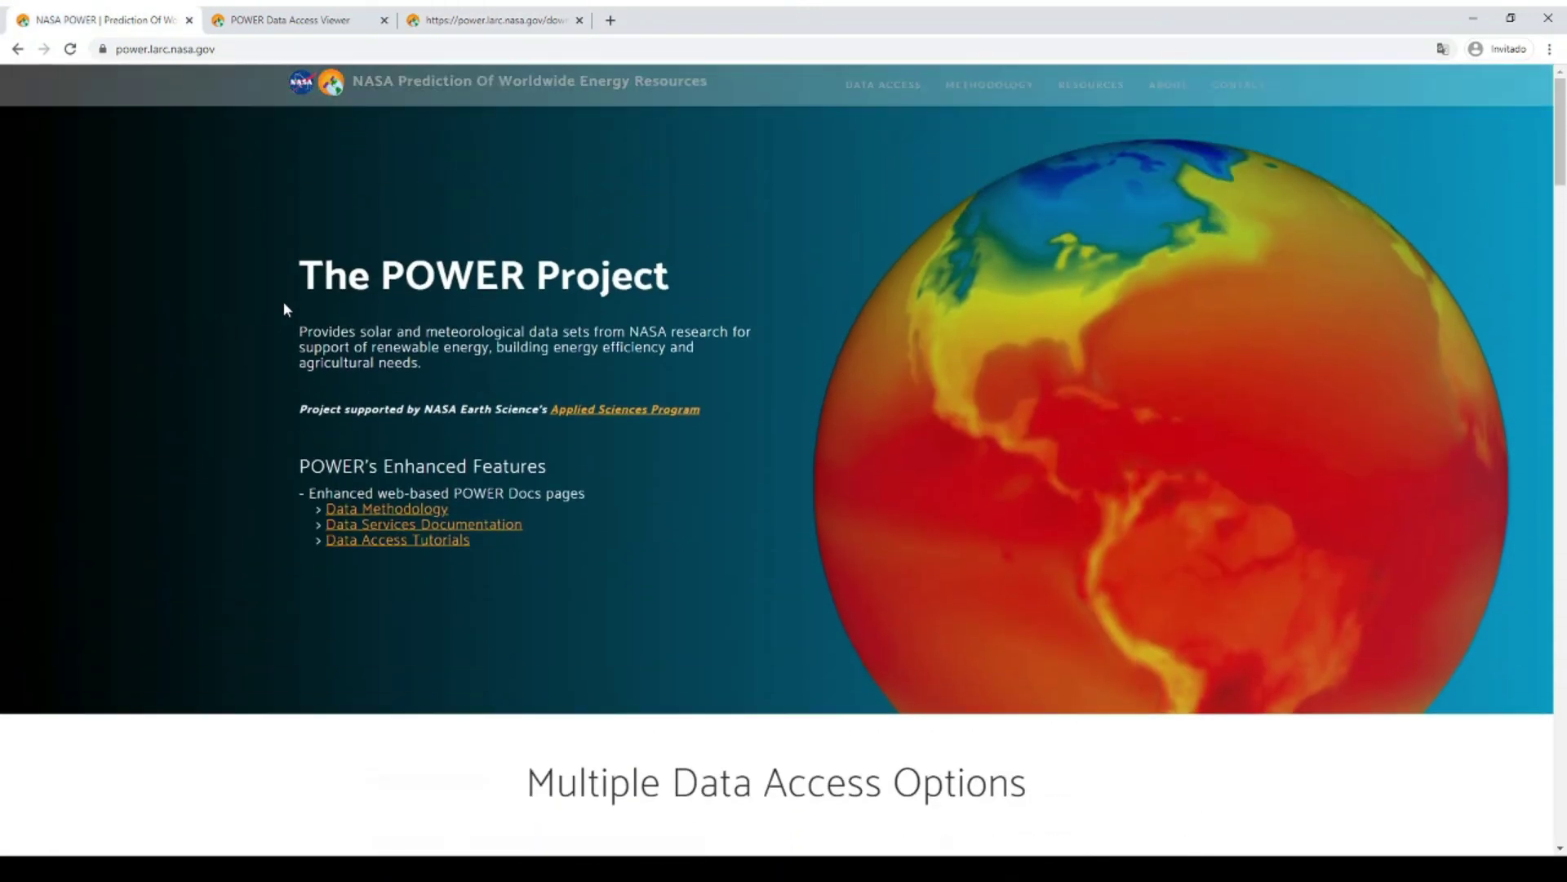